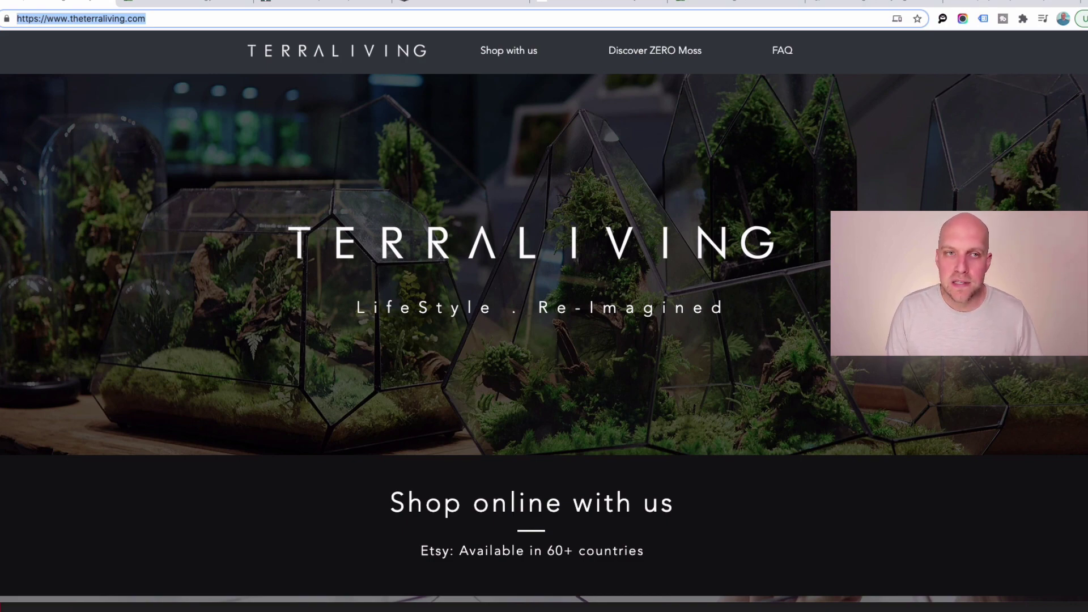
Scroll the TerraLiving homepage down to its ZERO Moss and ZERO Moss Care sections
scroll(599, 324, down, 7)
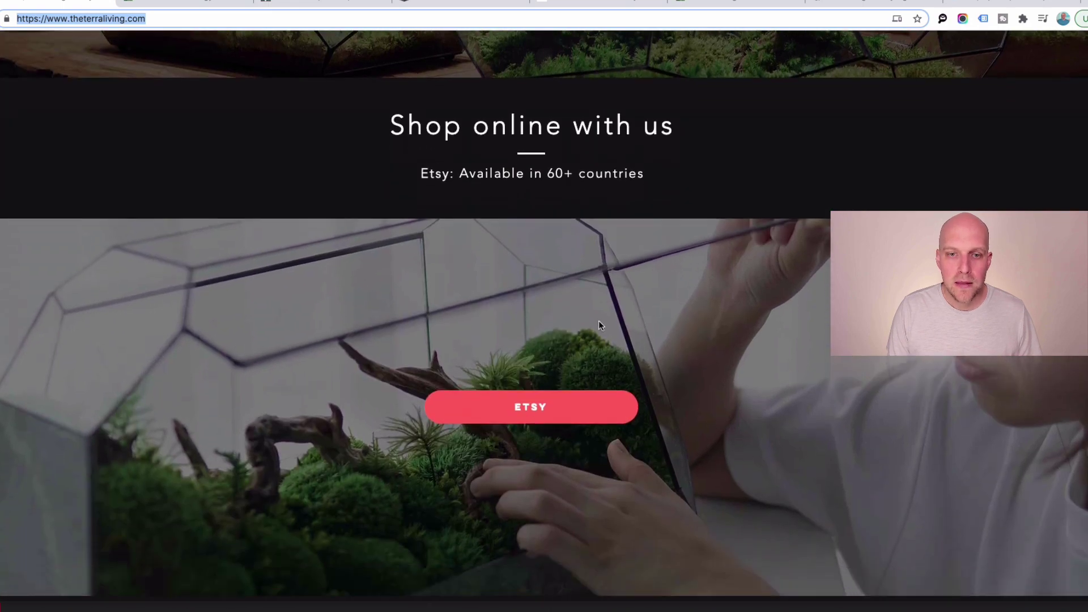
scroll(600, 324, down, 1)
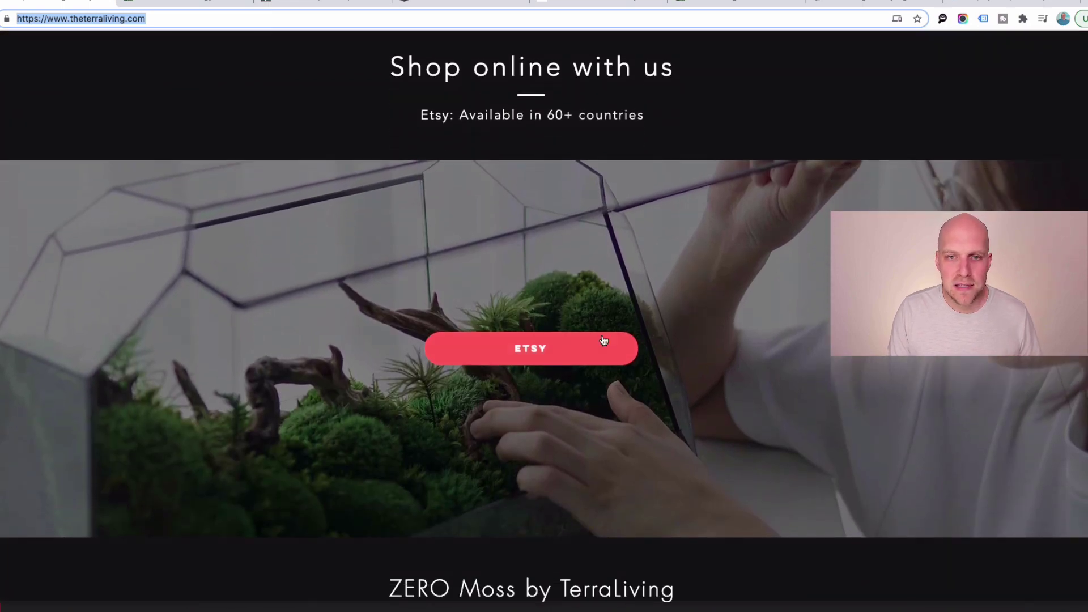
scroll(288, 202, down, 11)
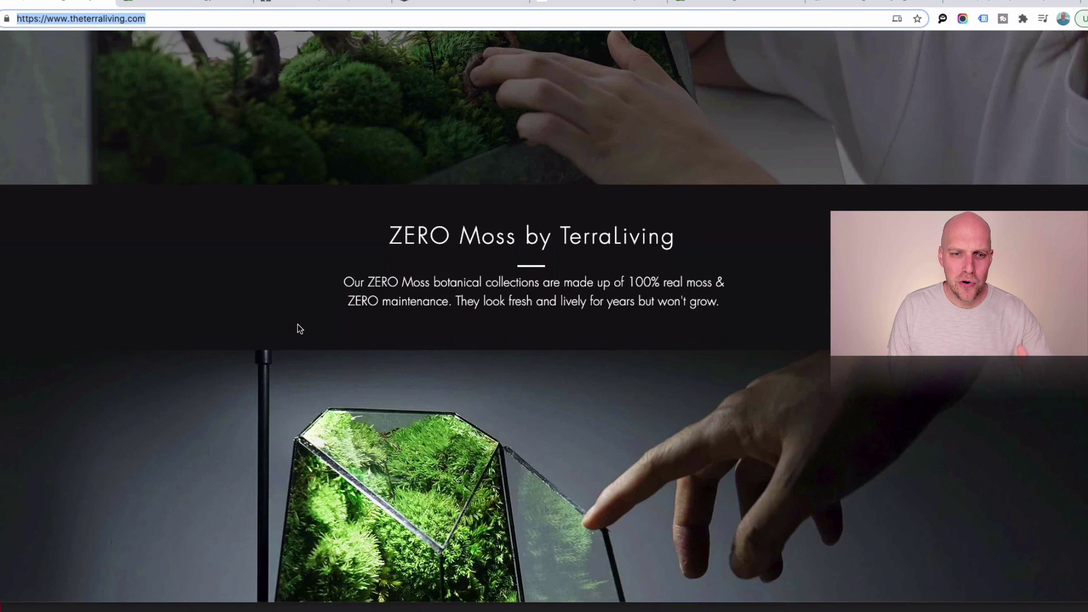
scroll(519, 388, down, 1)
scroll(470, 353, down, 1)
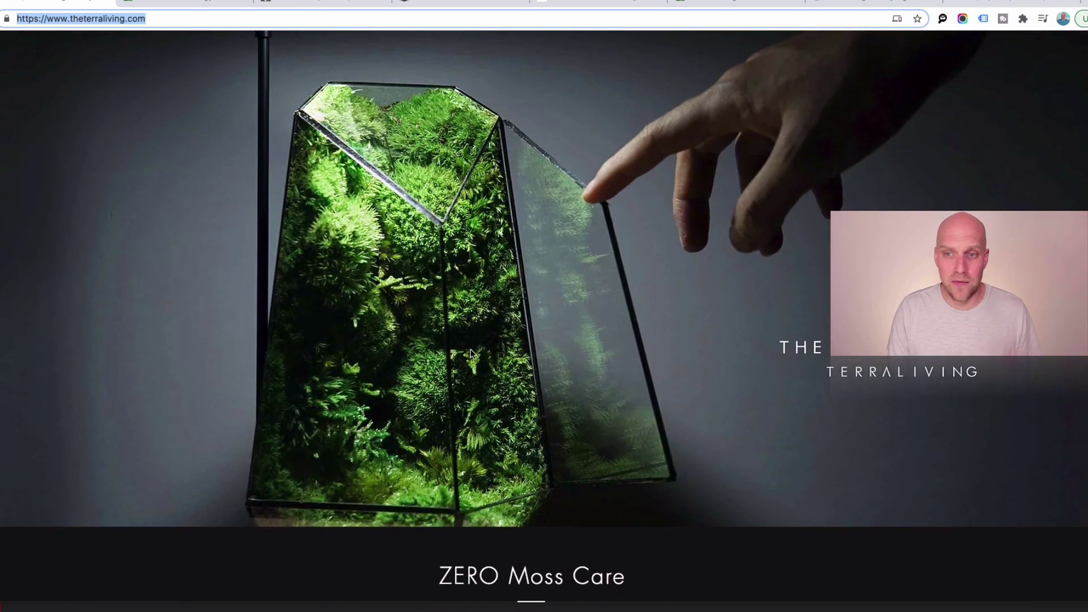
scroll(470, 353, down, 6)
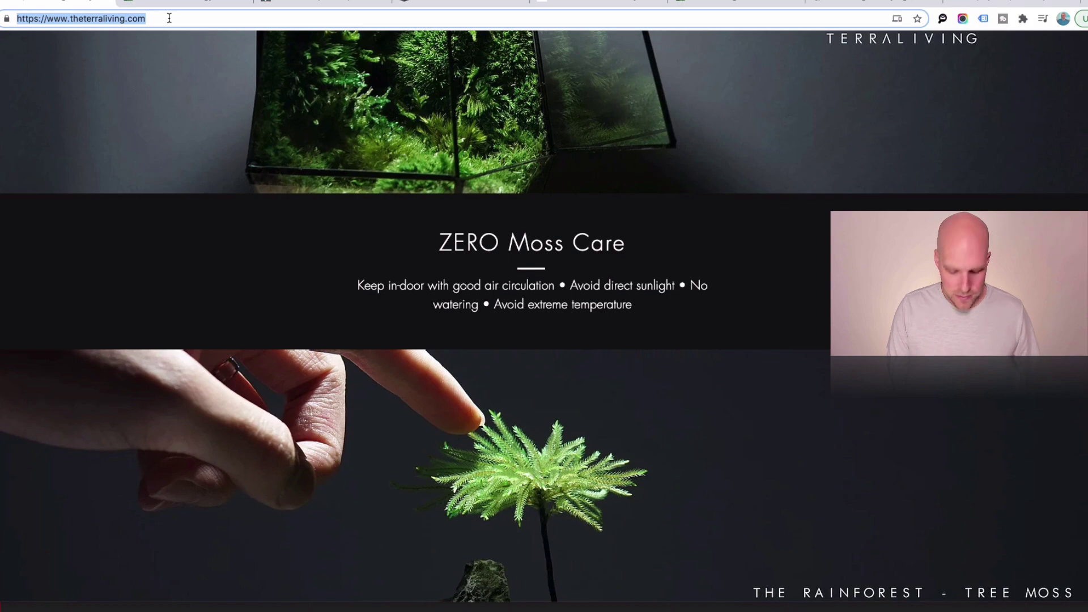
Go to builtwith.com and look up the technology profile of theterraliving.com
text(builtwith.com)
key(Return)
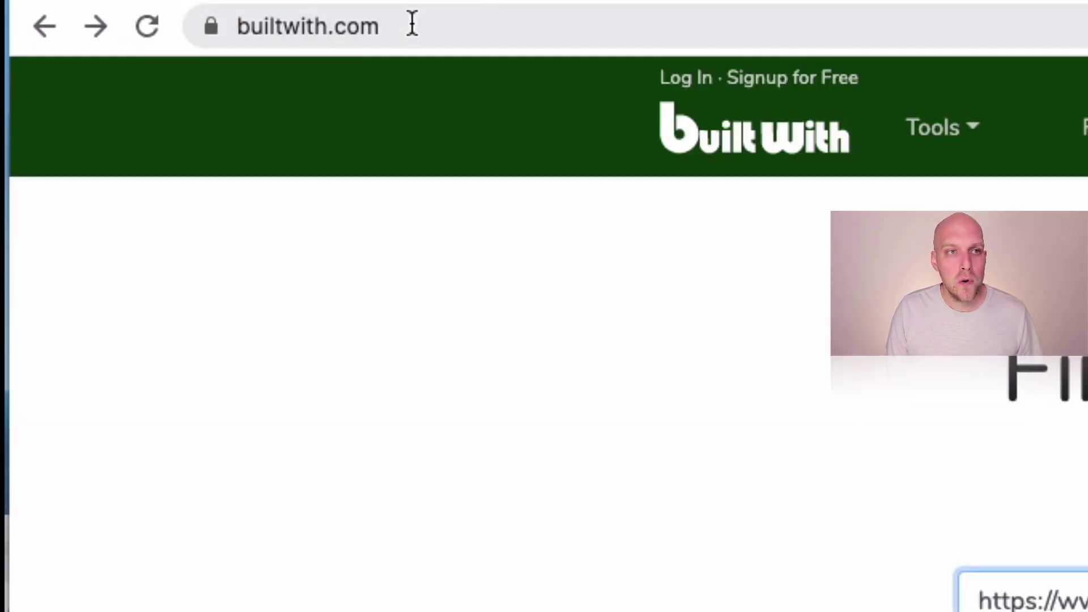
click(411, 23)
drag(408, 250, 221, 250)
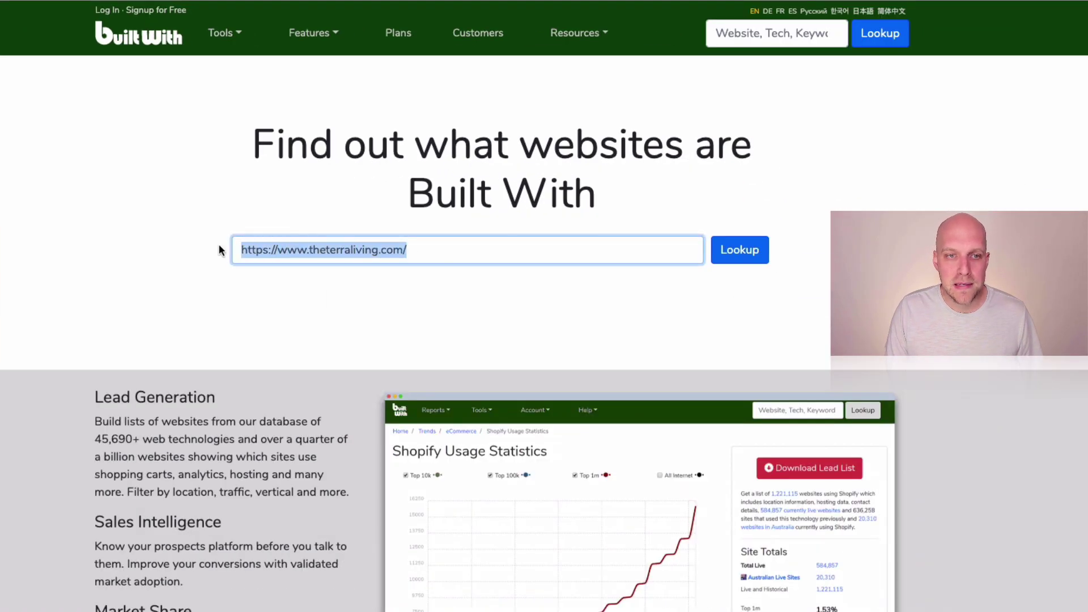
click(748, 253)
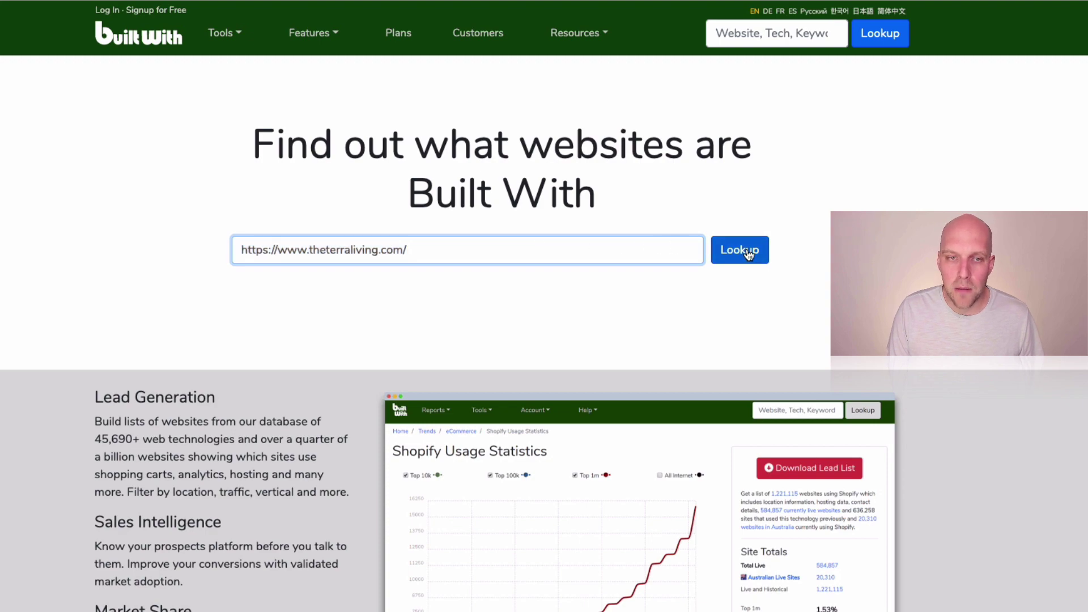
Highlight Wix under Content Management System, then return to the BuiltWith homepage
scroll(544, 306, down, 2)
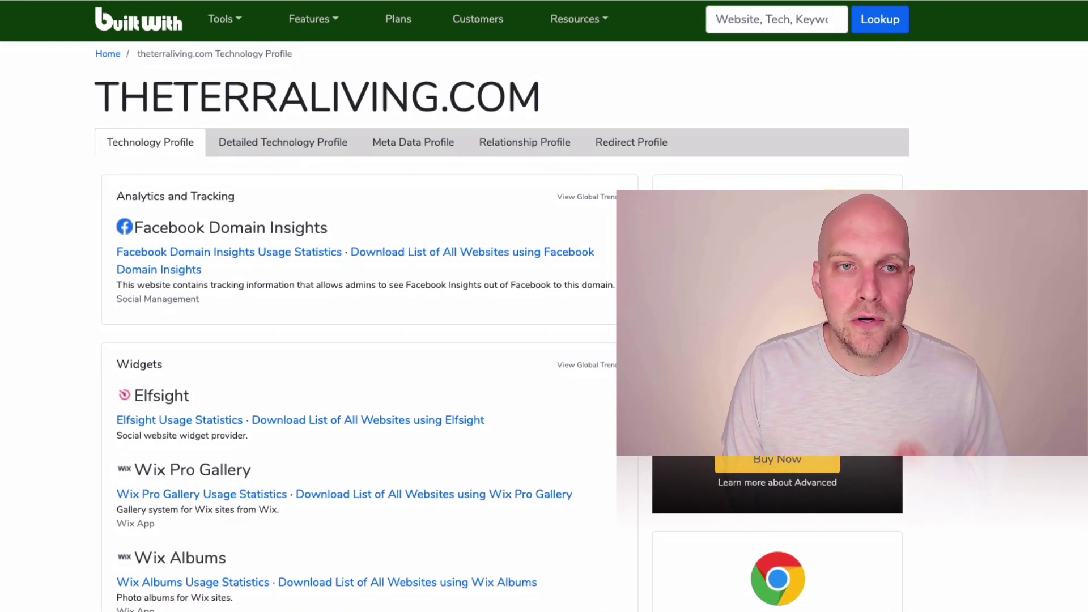
scroll(434, 287, down, 7)
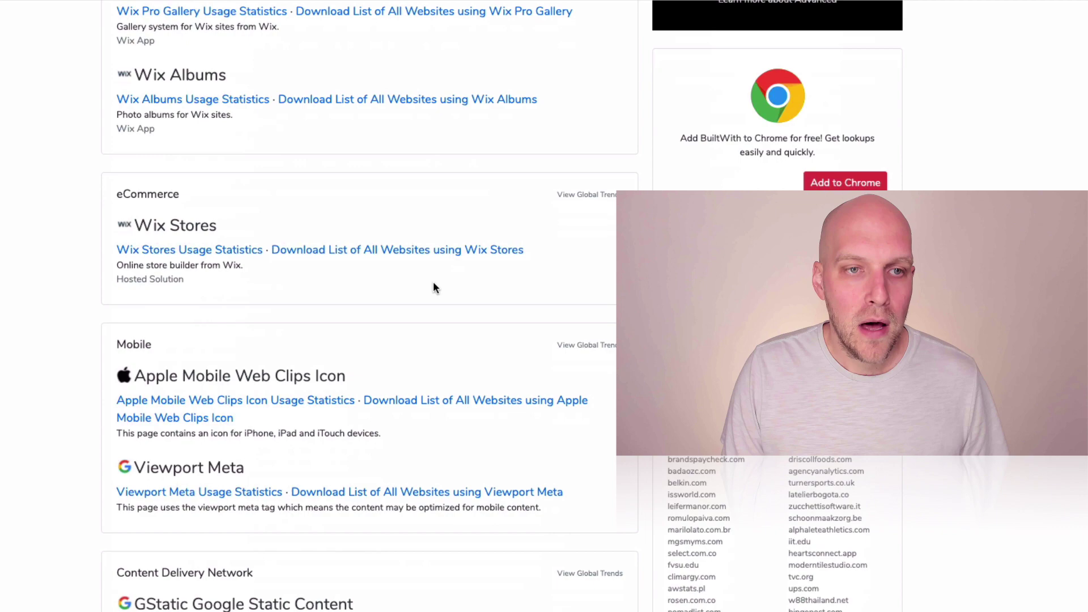
scroll(433, 288, down, 1)
scroll(433, 287, down, 10)
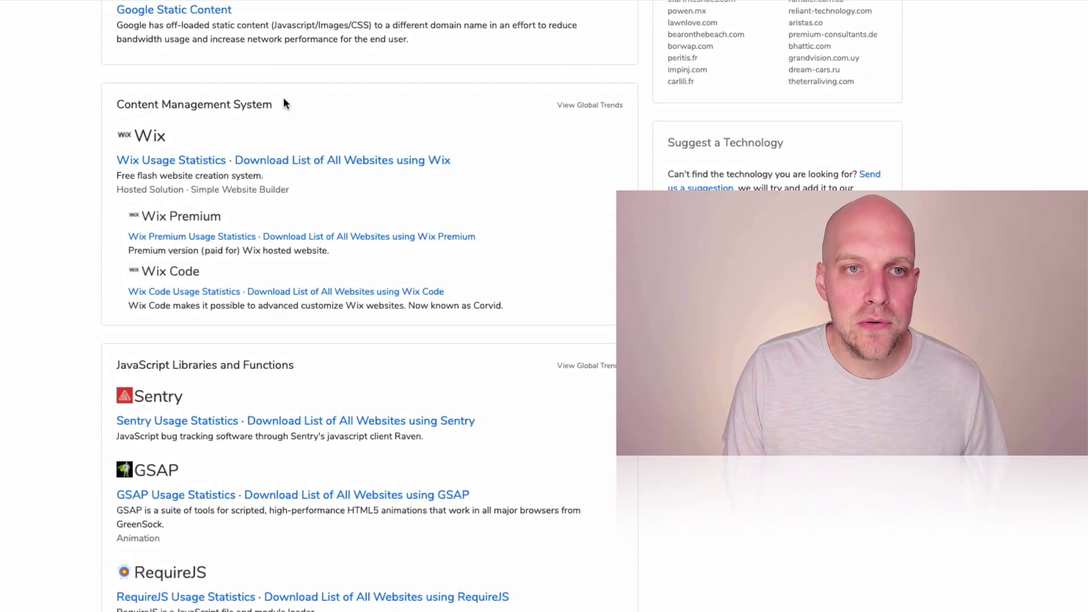
drag(284, 99, 132, 103)
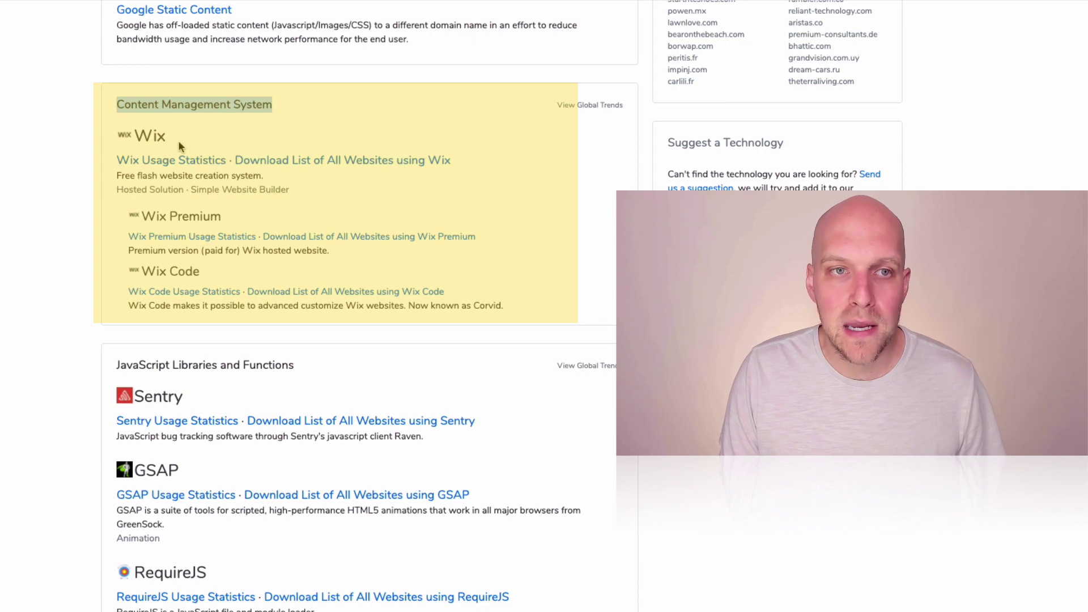
drag(174, 137, 120, 137)
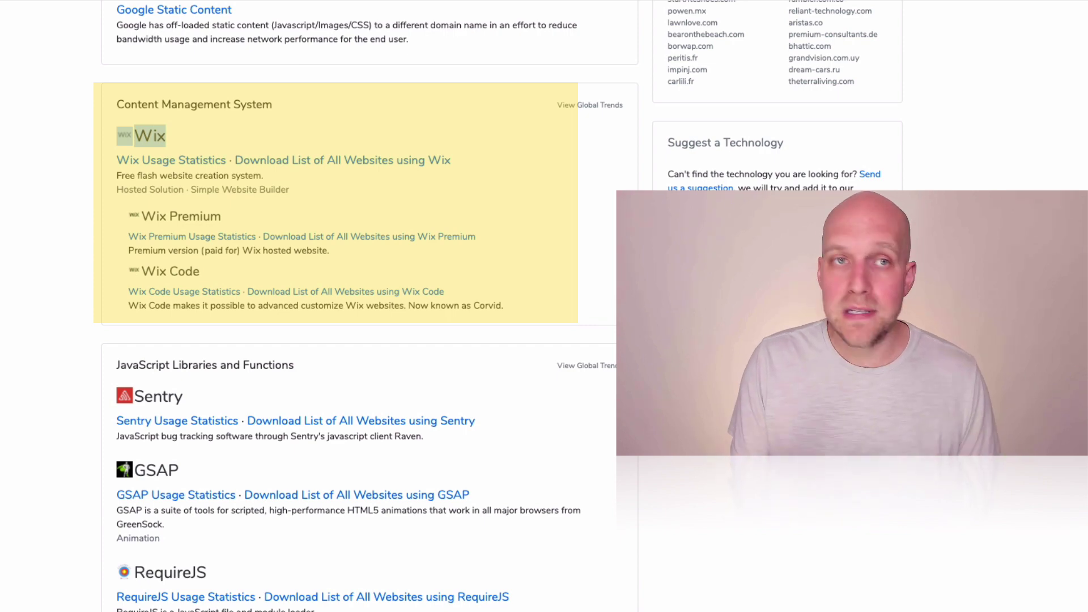
scroll(45, 193, up, 20)
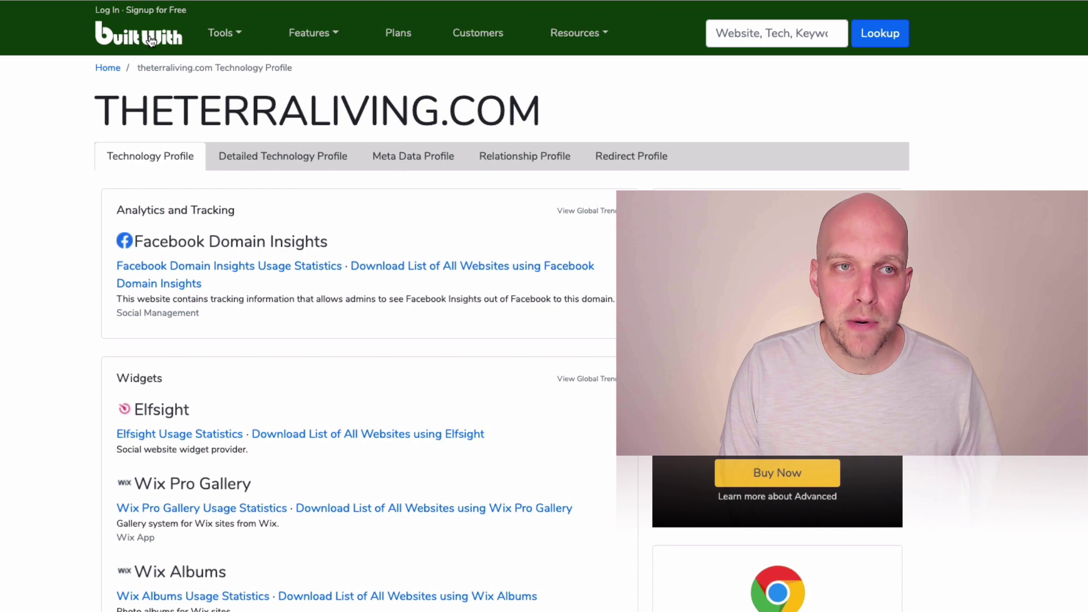
click(151, 41)
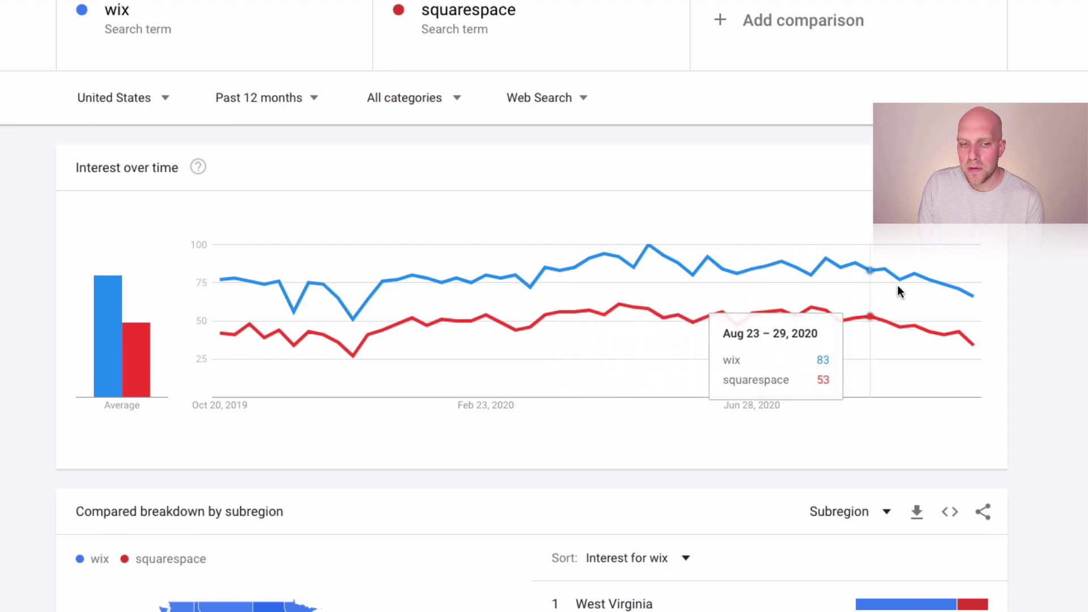
Scroll through the wix vs squarespace interest-by-subregion results in Google Trends
scroll(987, 295, down, 3)
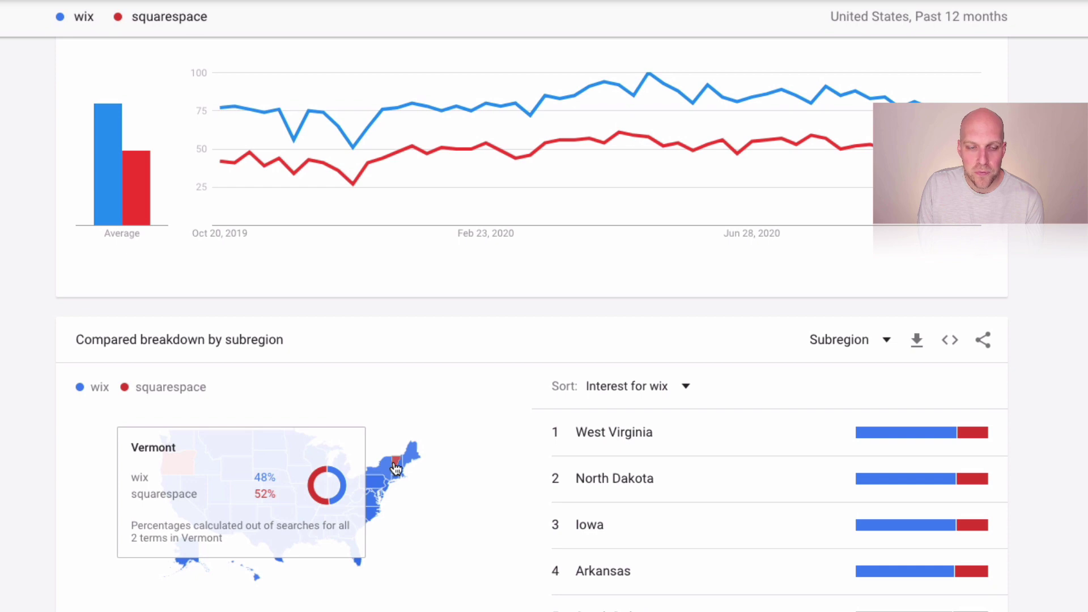
scroll(431, 555, down, 1)
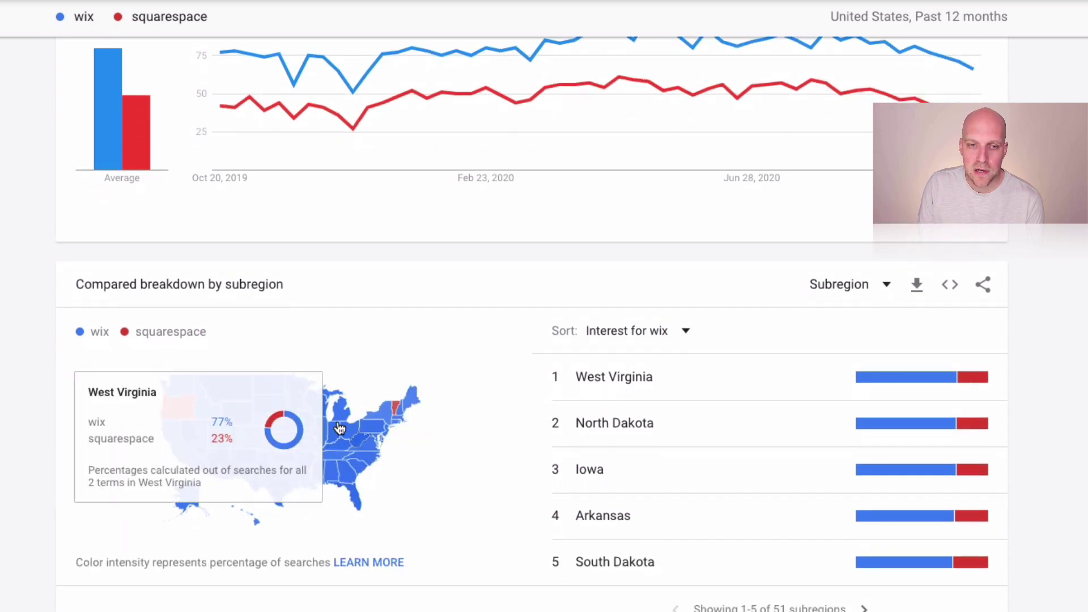
scroll(432, 457, up, 5)
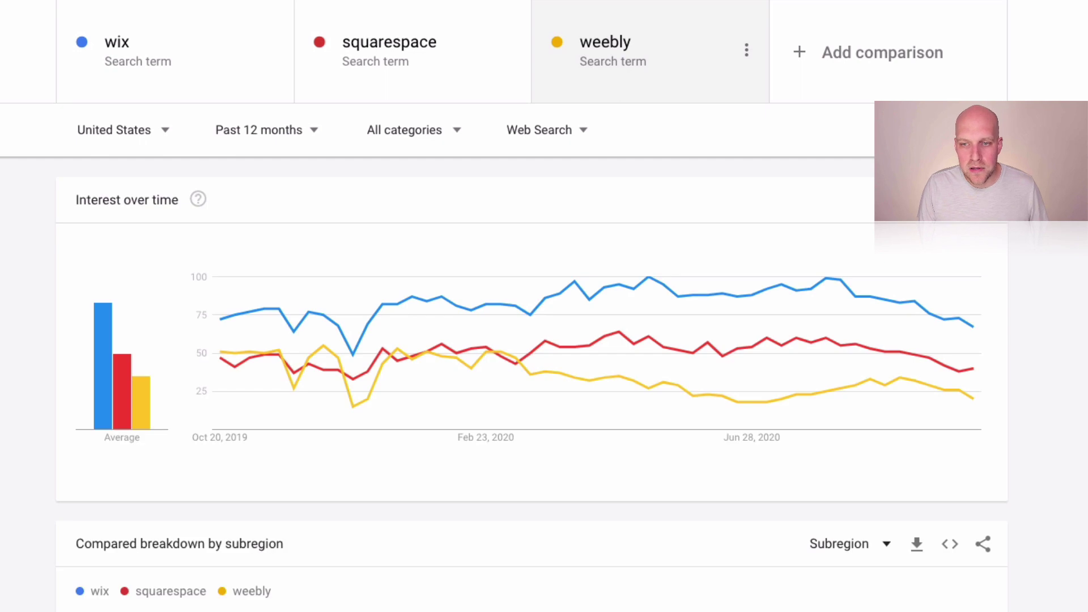
Change the wix, squarespace and weebly comparison's time range from Past 12 months to Past 5 years
mouse_move(222, 318)
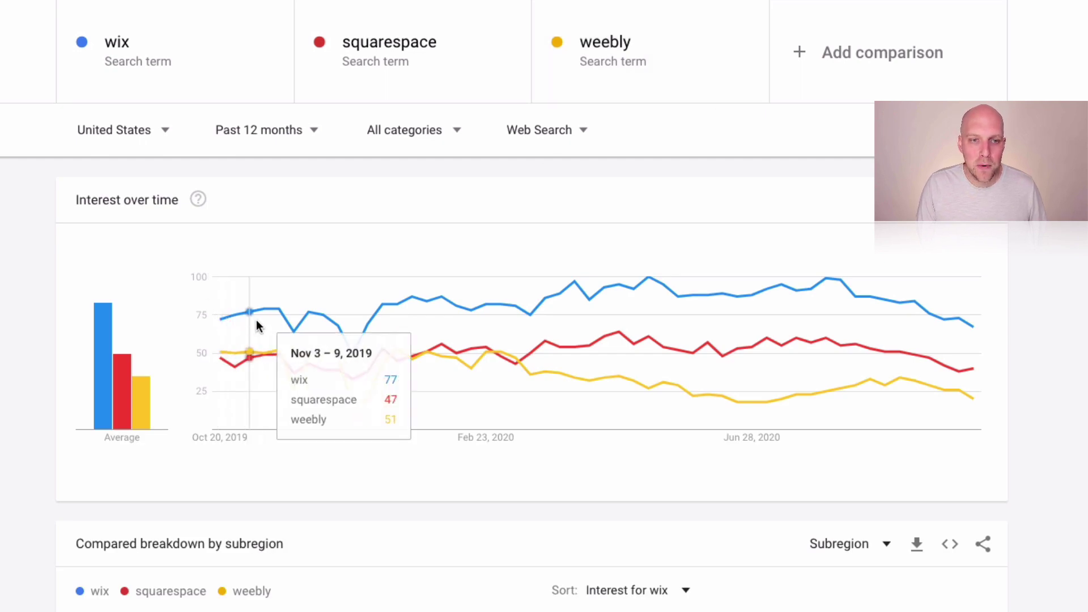
click(259, 129)
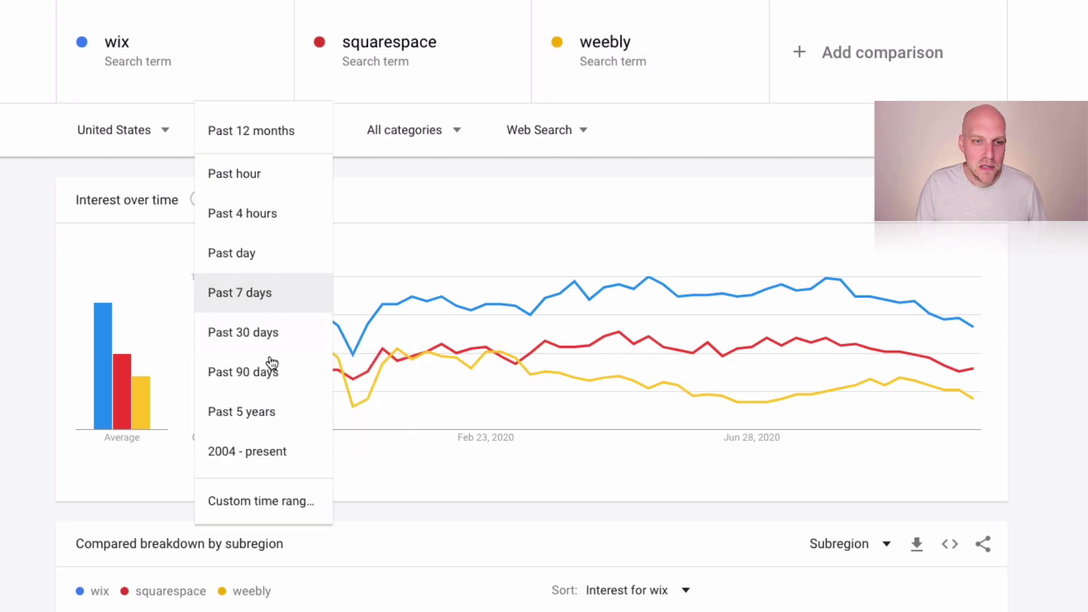
click(270, 413)
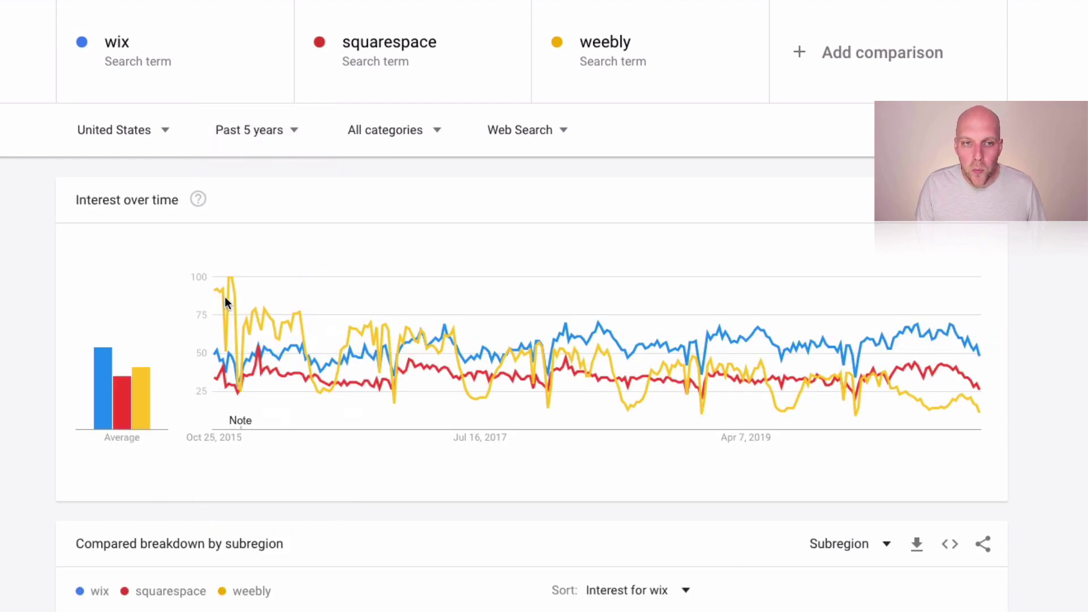
mouse_move(215, 291)
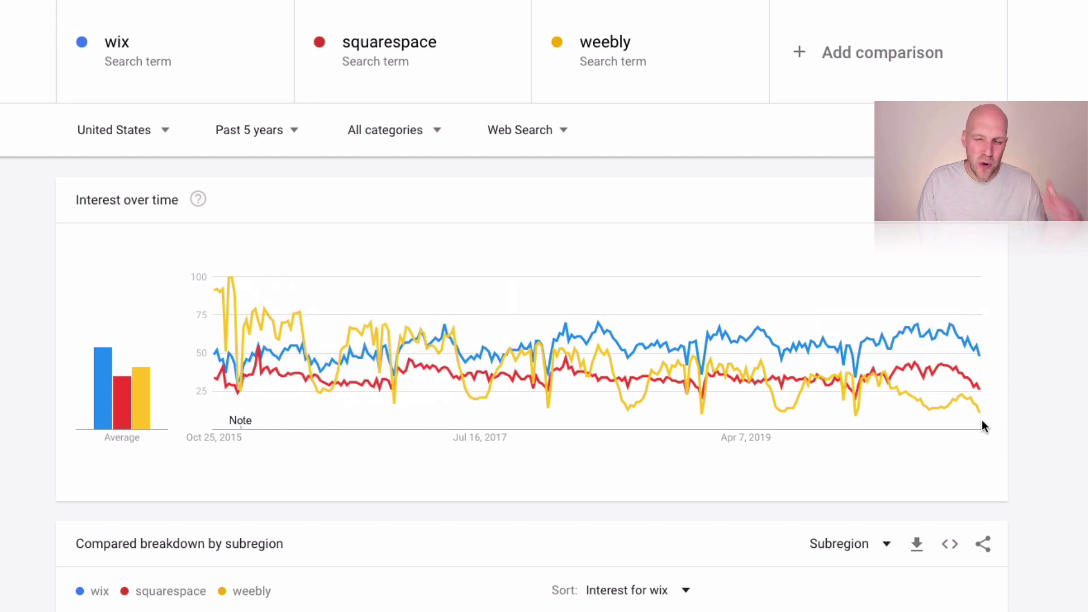
mouse_move(981, 419)
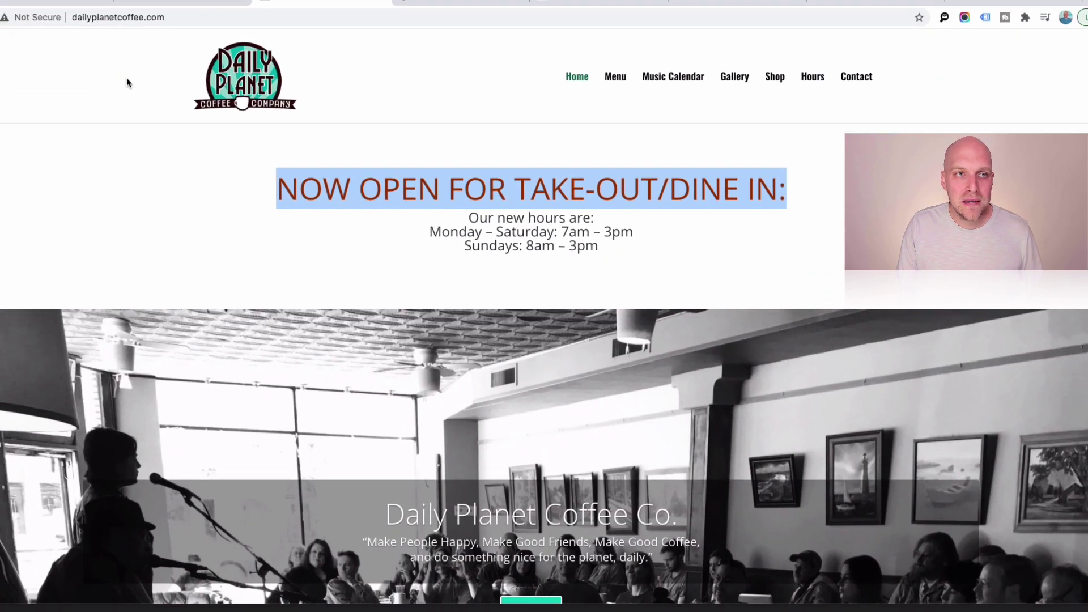
Scroll dailyplanetcoffee.com from the opening hours banner through the About section to the footer
click(163, 17)
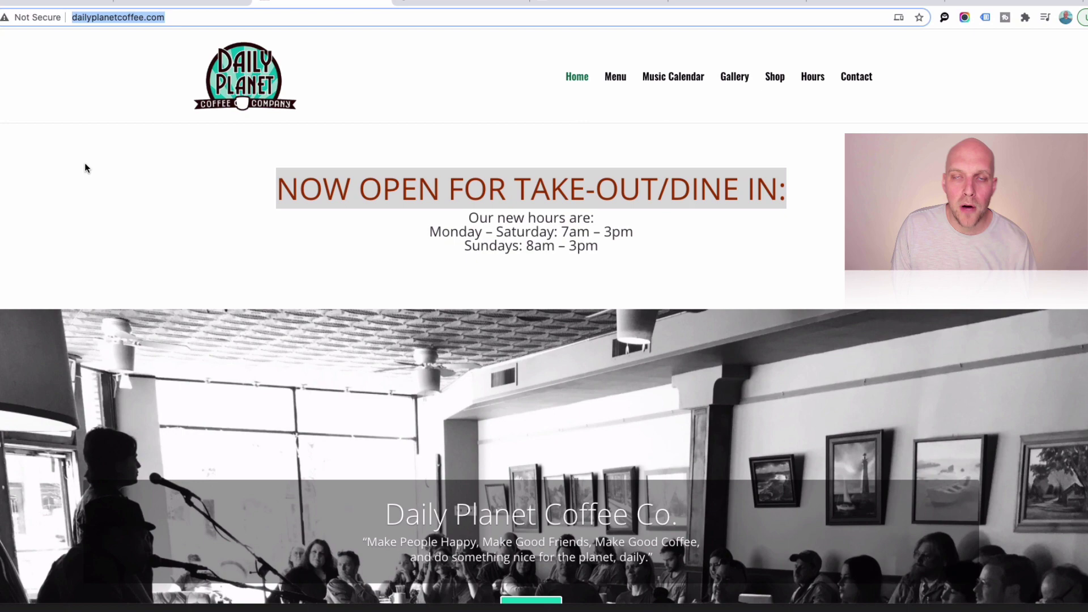
scroll(713, 332, down, 3)
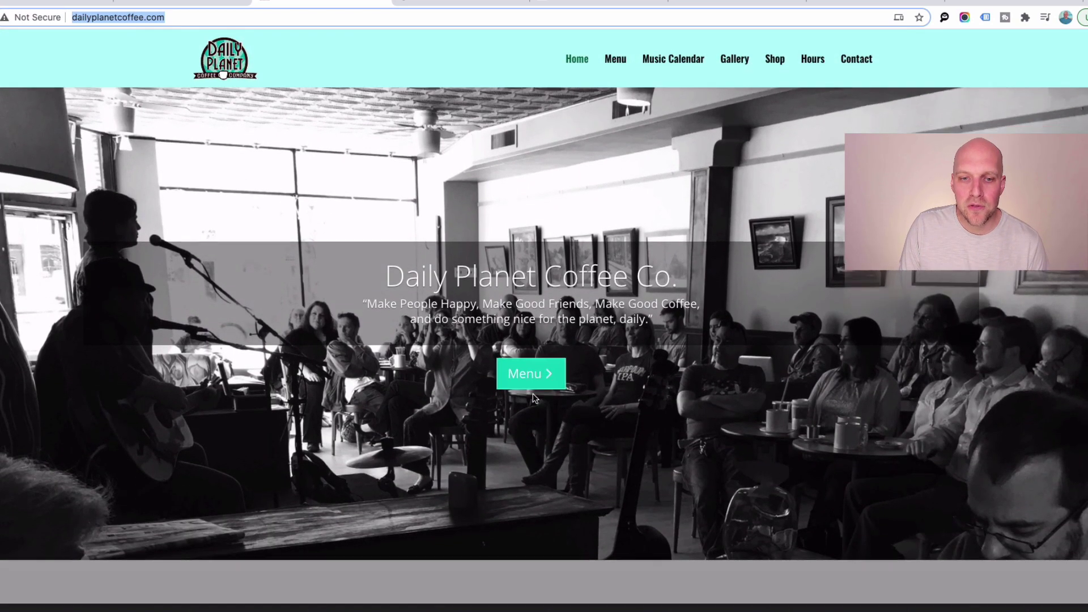
scroll(616, 376, down, 10)
scroll(605, 377, down, 10)
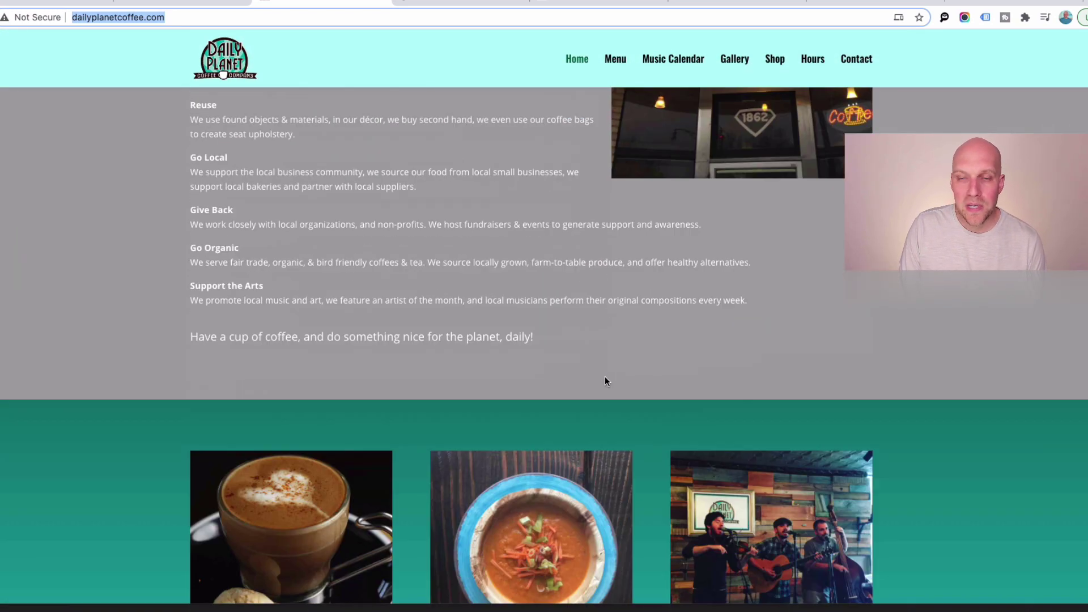
scroll(606, 383, down, 8)
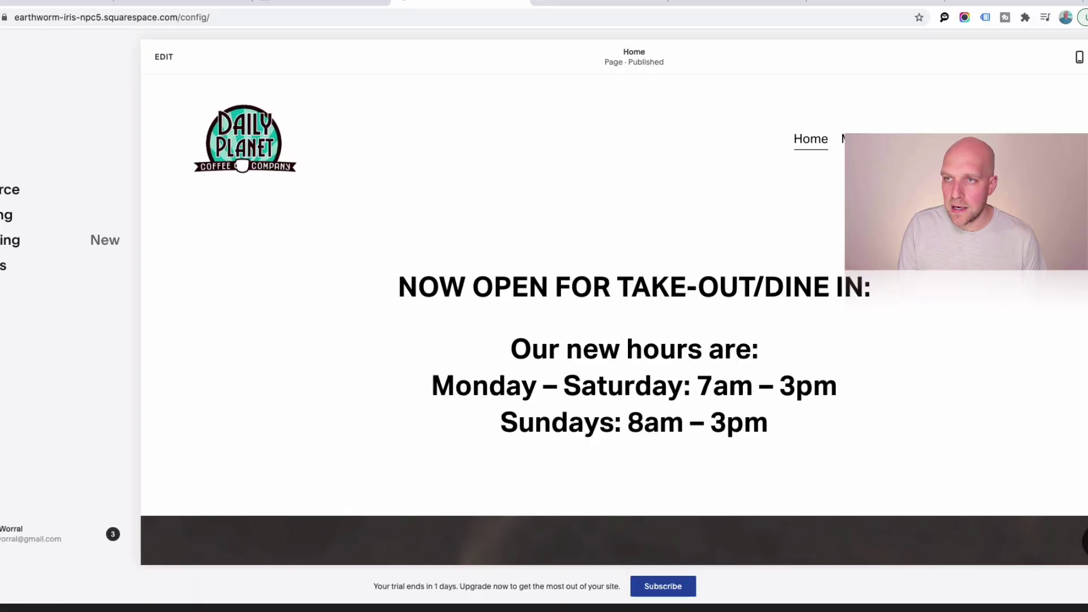
key(Escape)
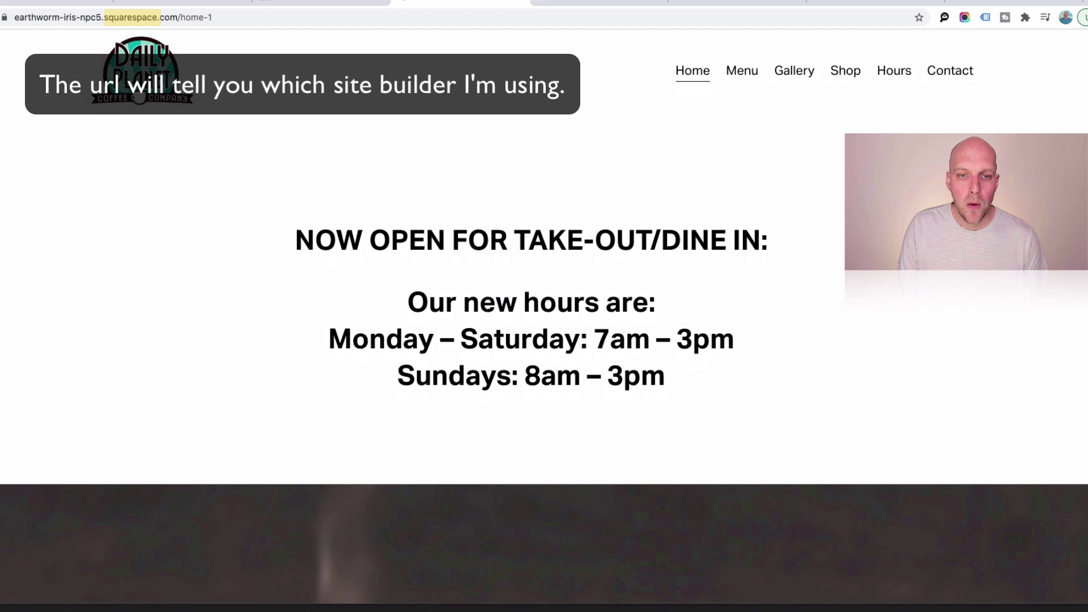
scroll(544, 315, down, 5)
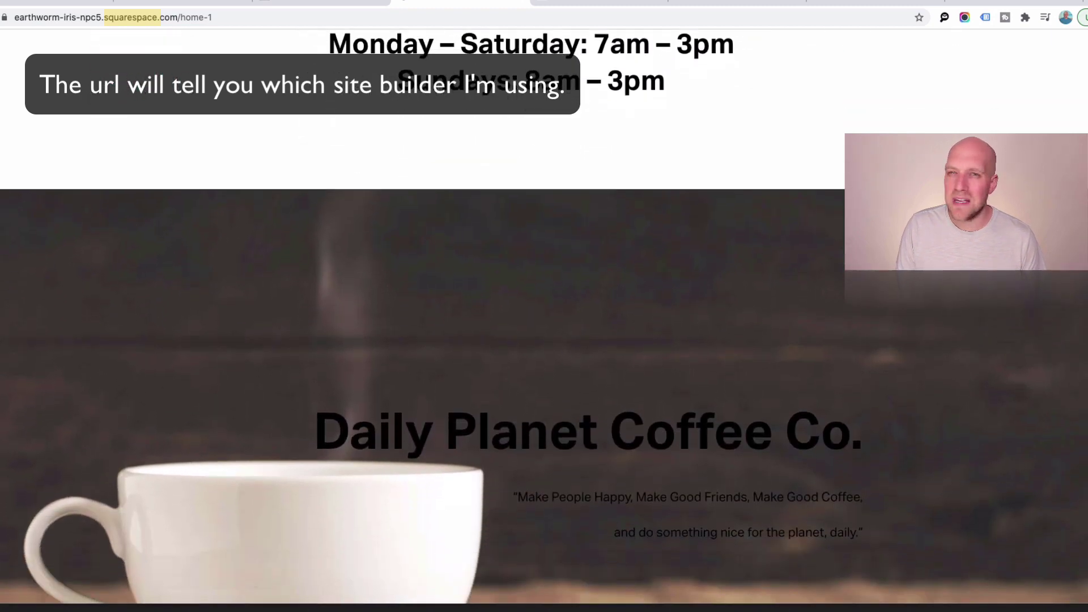
scroll(796, 98, down, 3)
scroll(796, 97, up, 6)
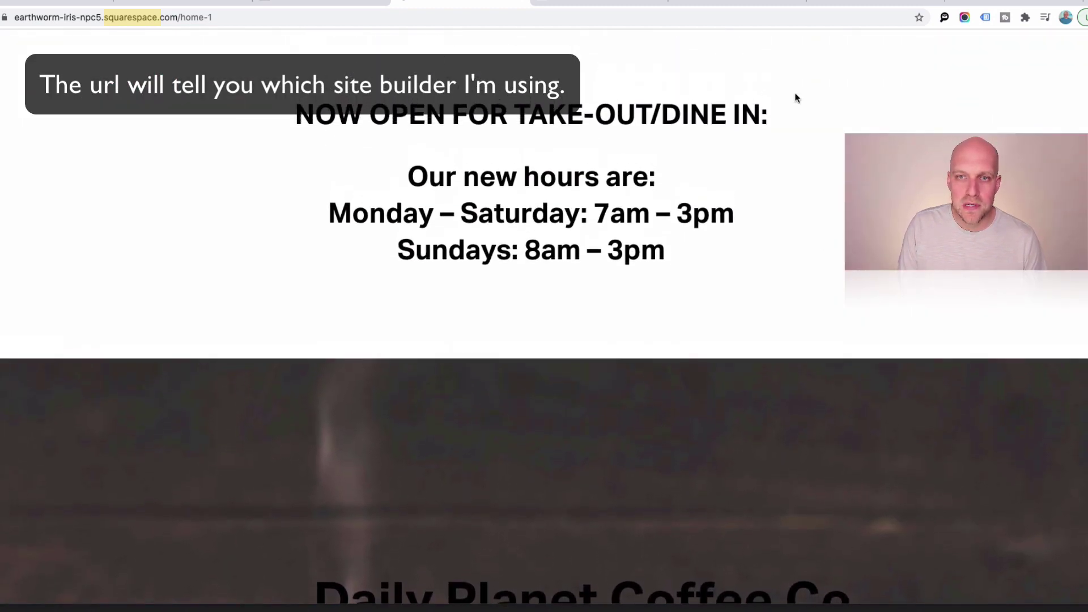
drag(796, 97, 301, 100)
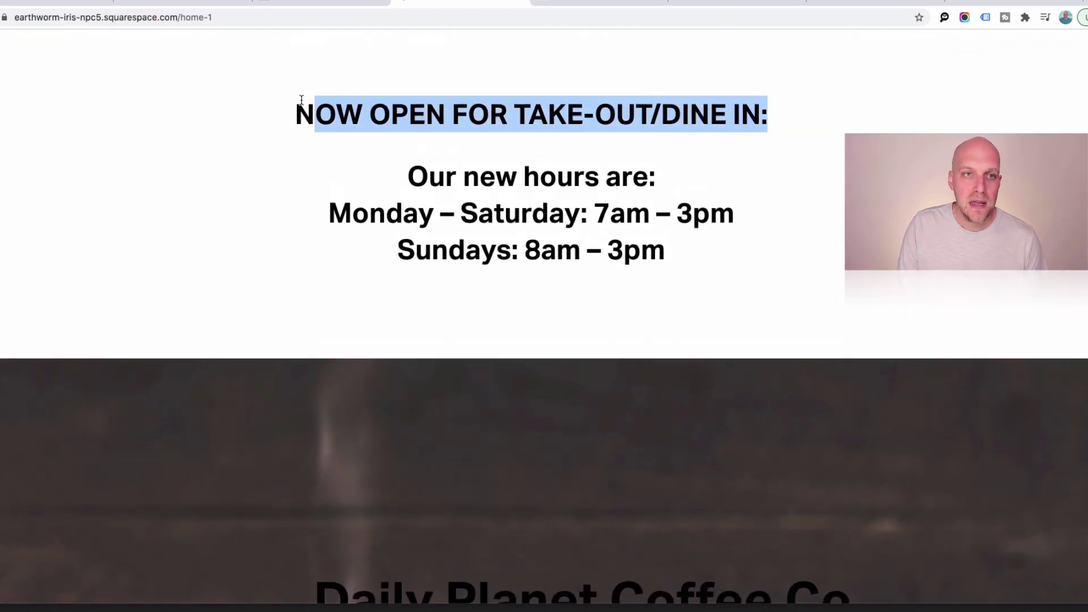
click(316, 3)
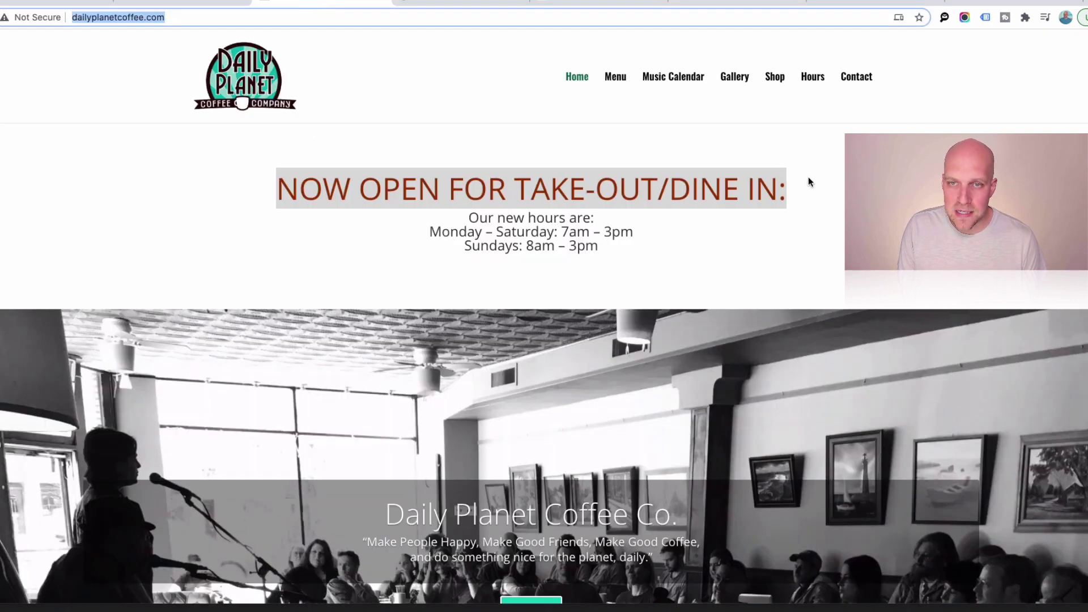
click(477, 6)
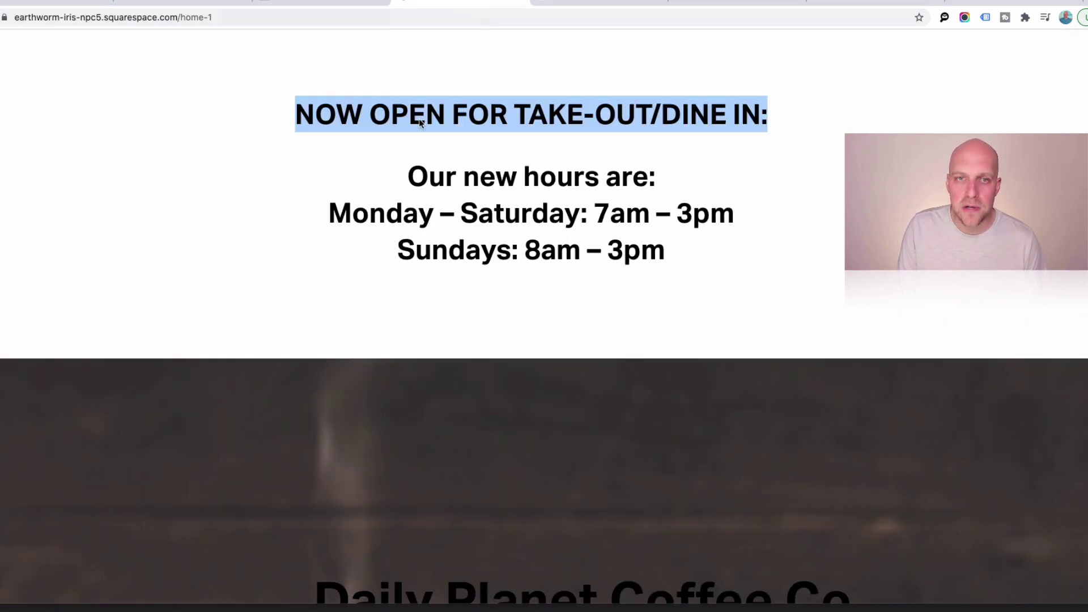
scroll(698, 306, down, 5)
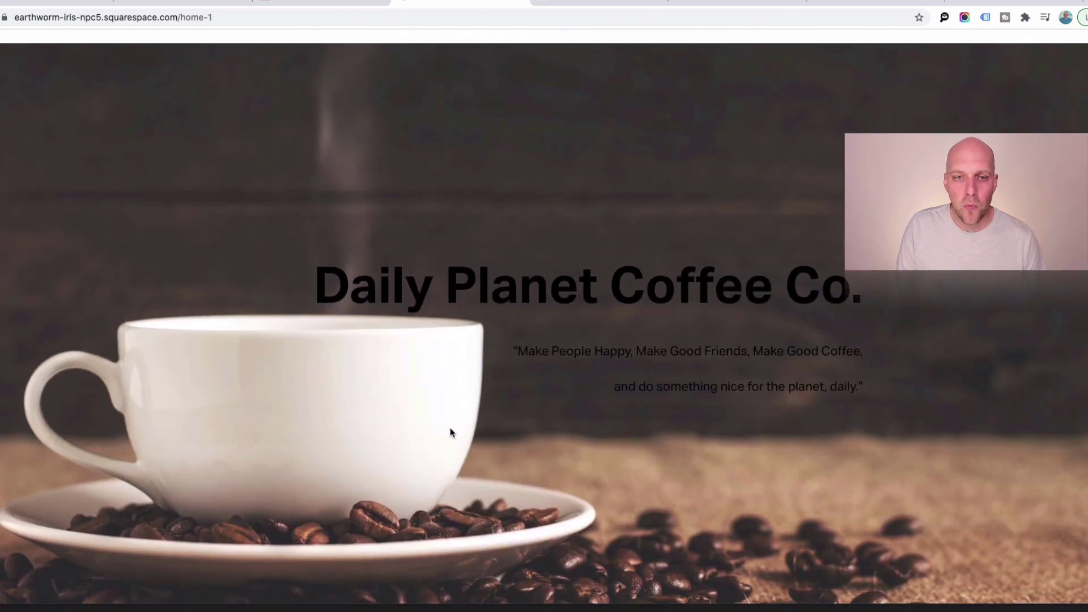
click(312, 4)
scroll(368, 325, down, 3)
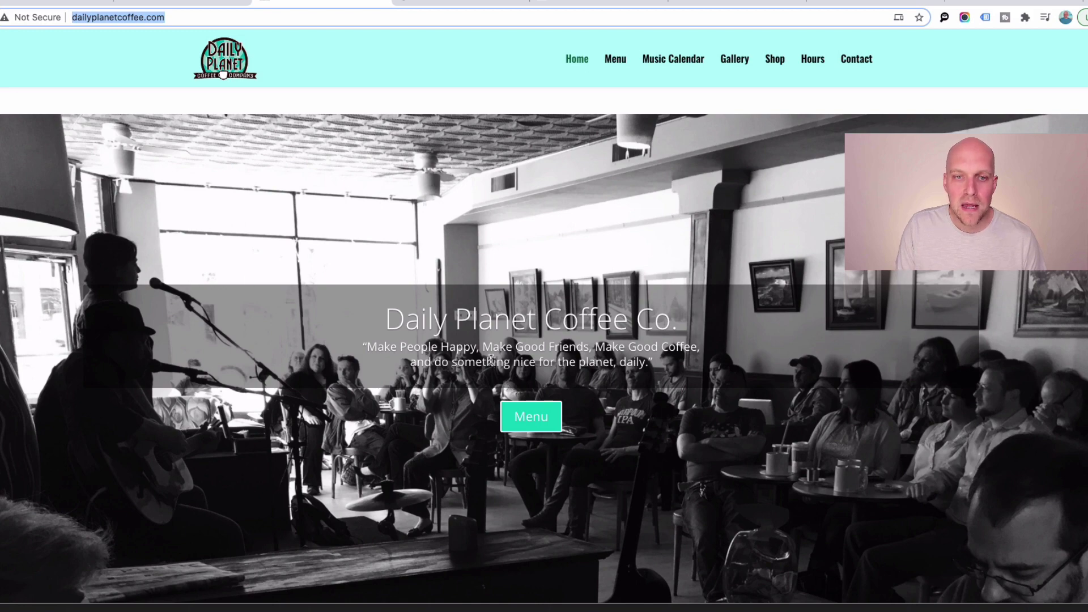
click(442, 3)
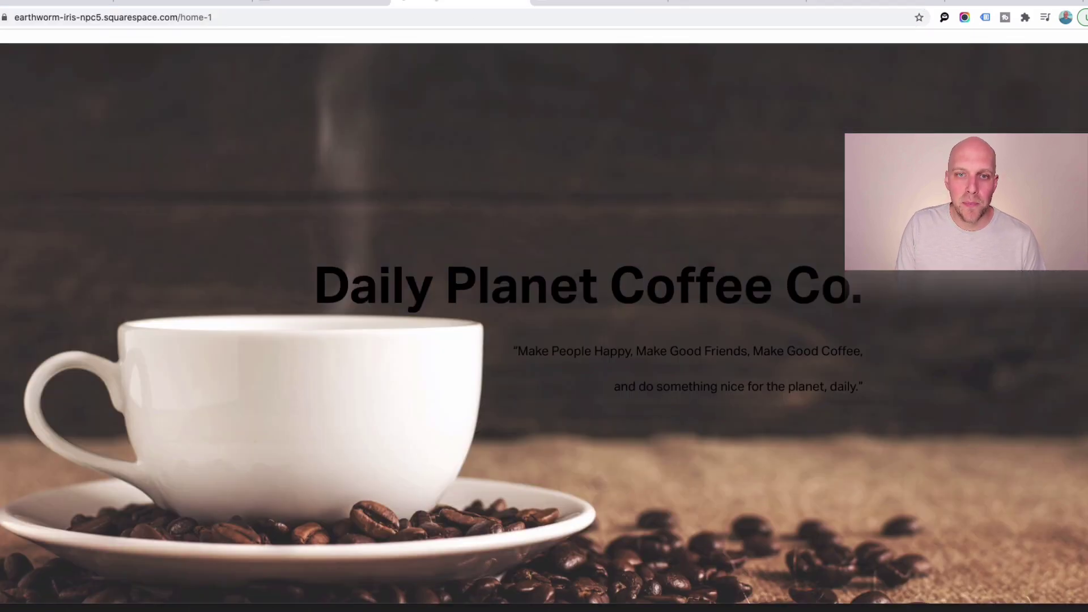
scroll(673, 285, down, 1)
drag(326, 263, 862, 402)
scroll(862, 403, down, 5)
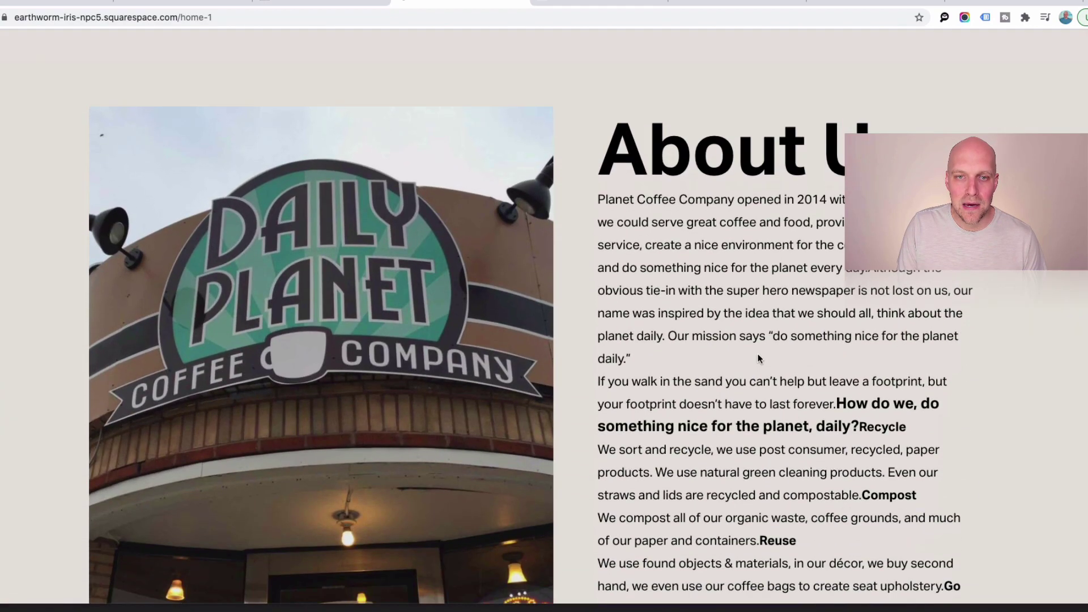
scroll(759, 358, down, 2)
scroll(760, 340, down, 6)
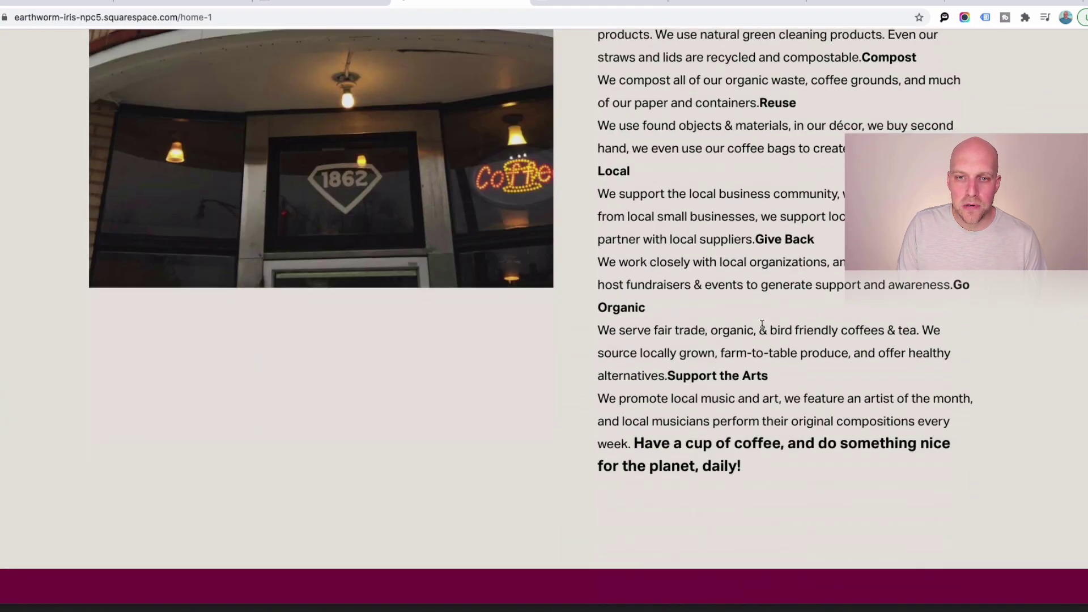
scroll(753, 321, down, 8)
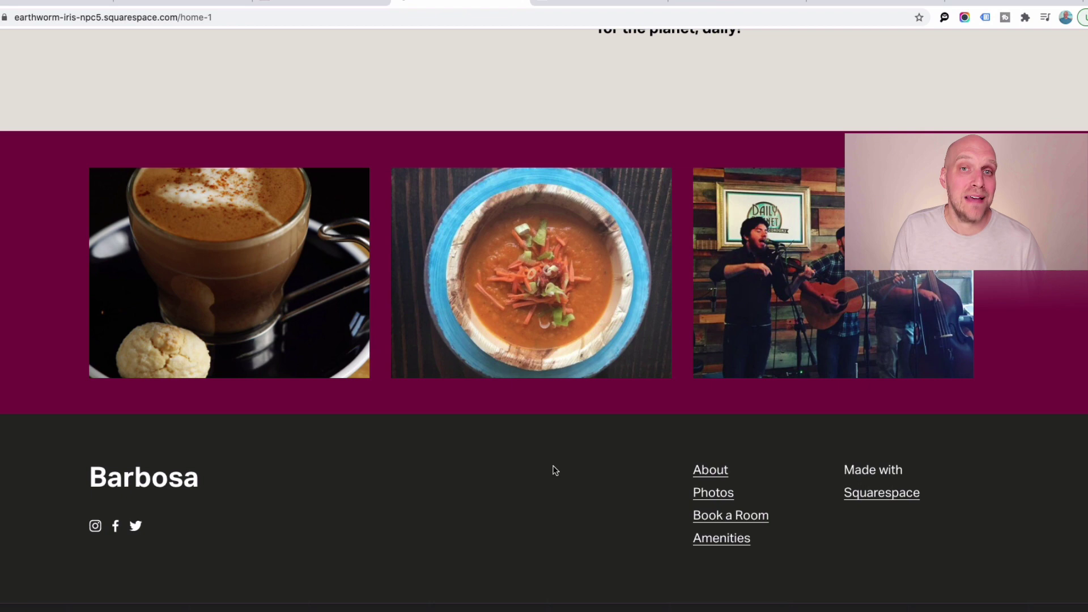
Preview the Wix Daily Planet Coffee homepage and scroll down to the map and footer
click(599, 3)
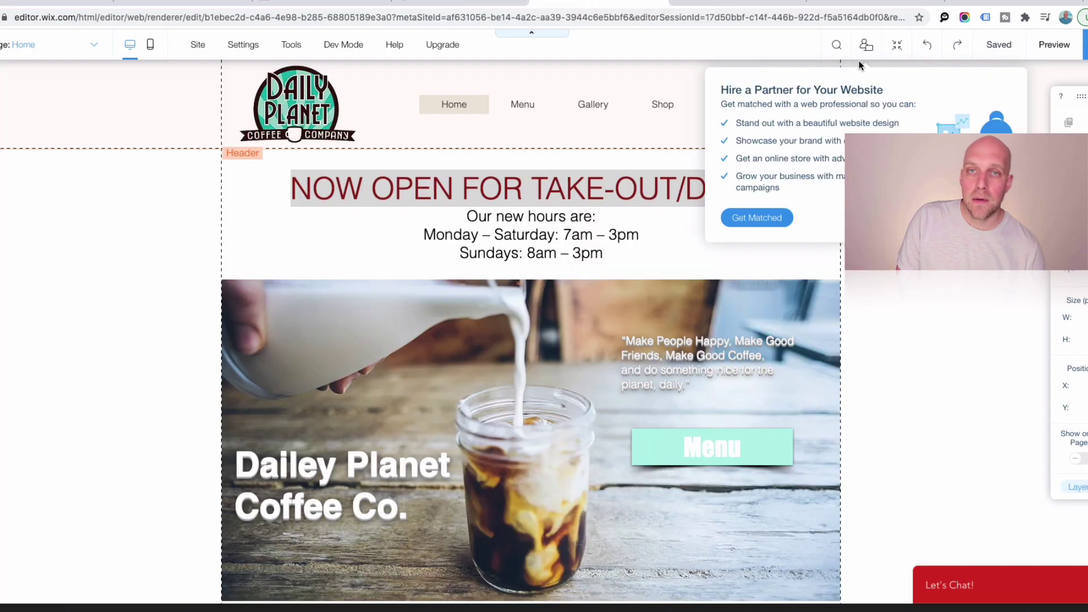
click(1054, 44)
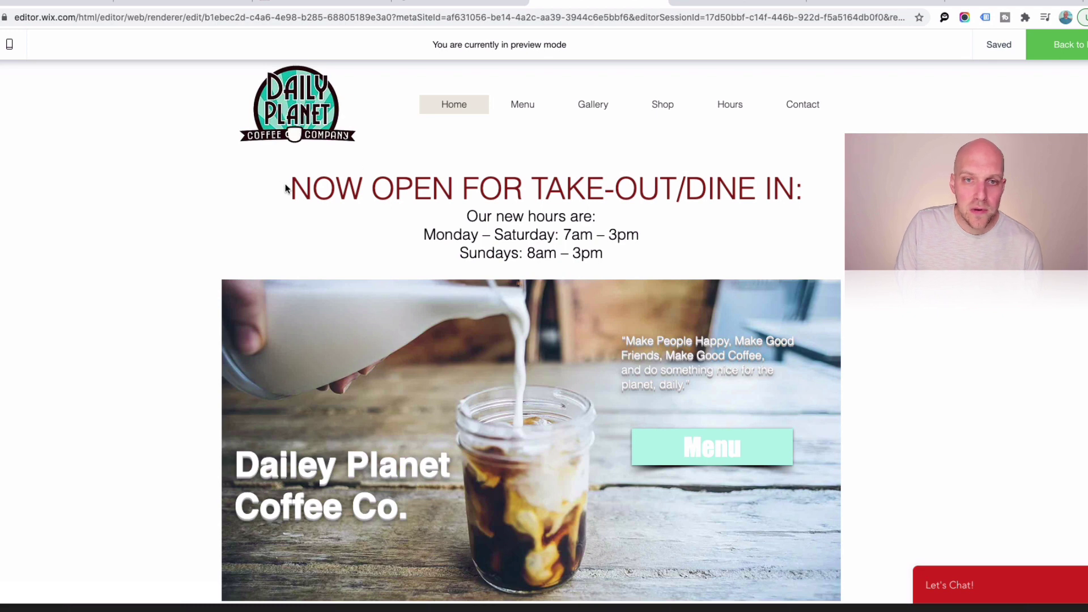
drag(286, 189, 820, 230)
scroll(819, 229, down, 5)
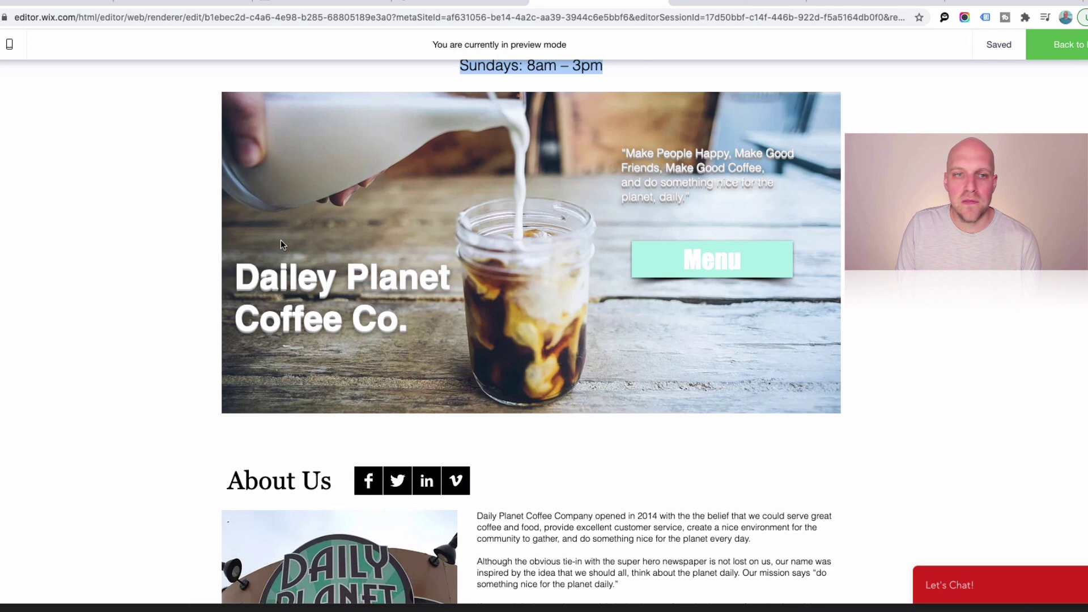
scroll(281, 244, up, 1)
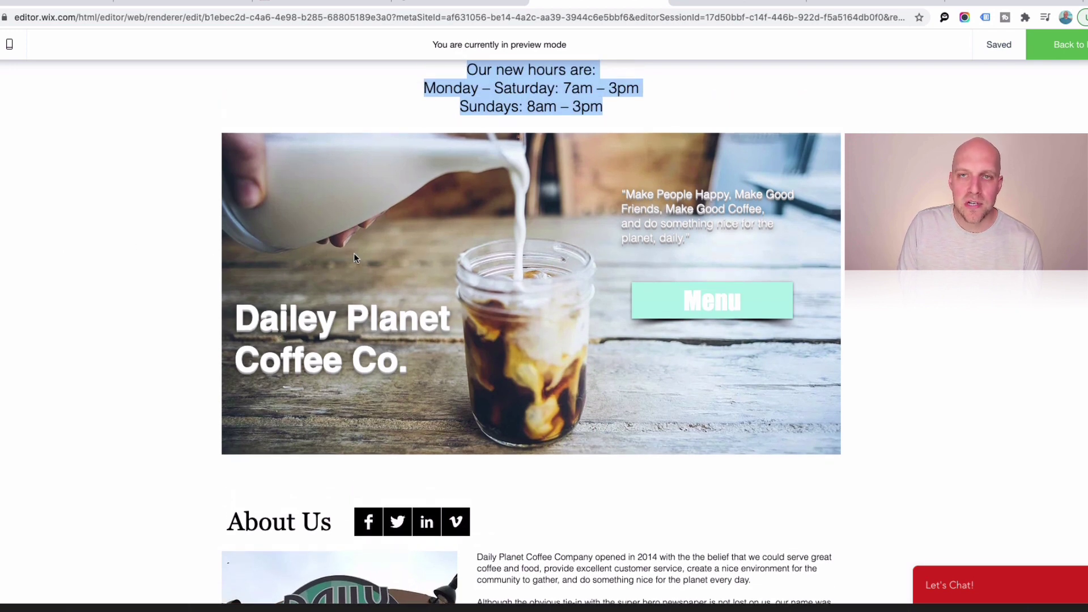
scroll(407, 256, down, 1)
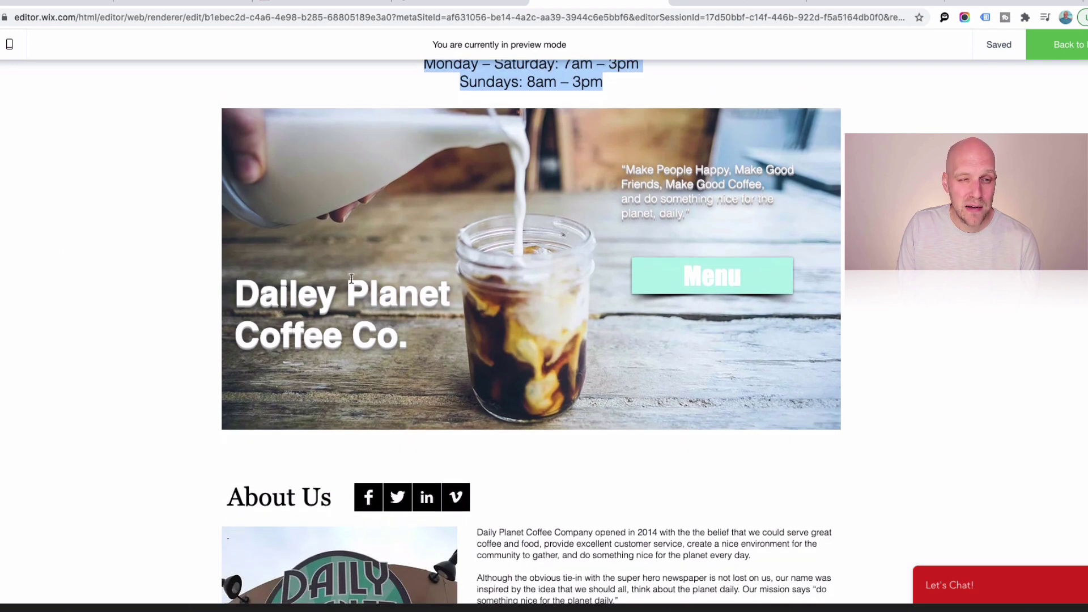
scroll(536, 272, down, 5)
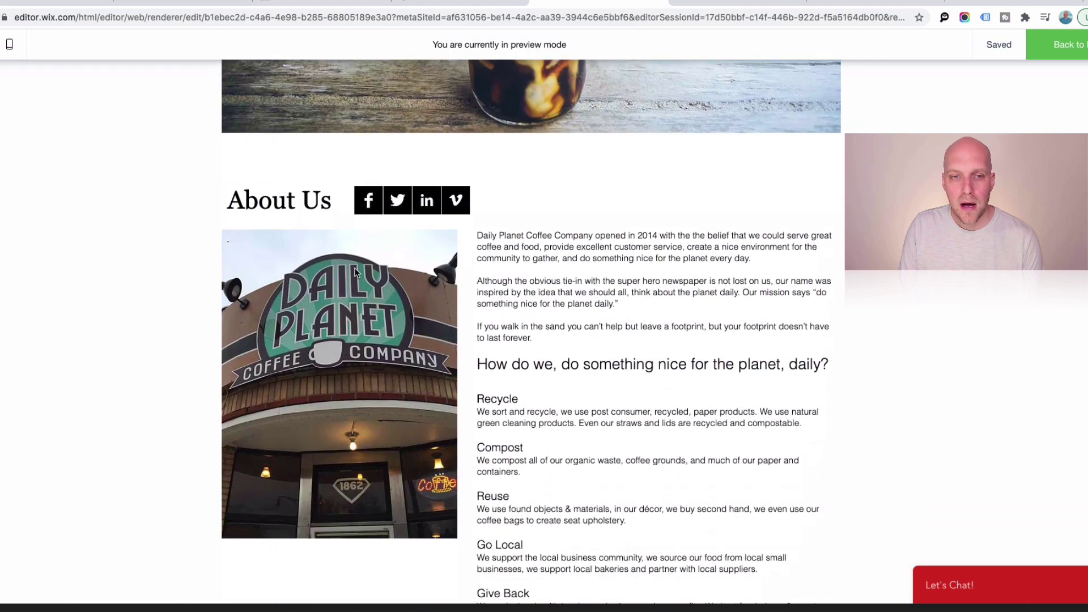
scroll(661, 272, down, 12)
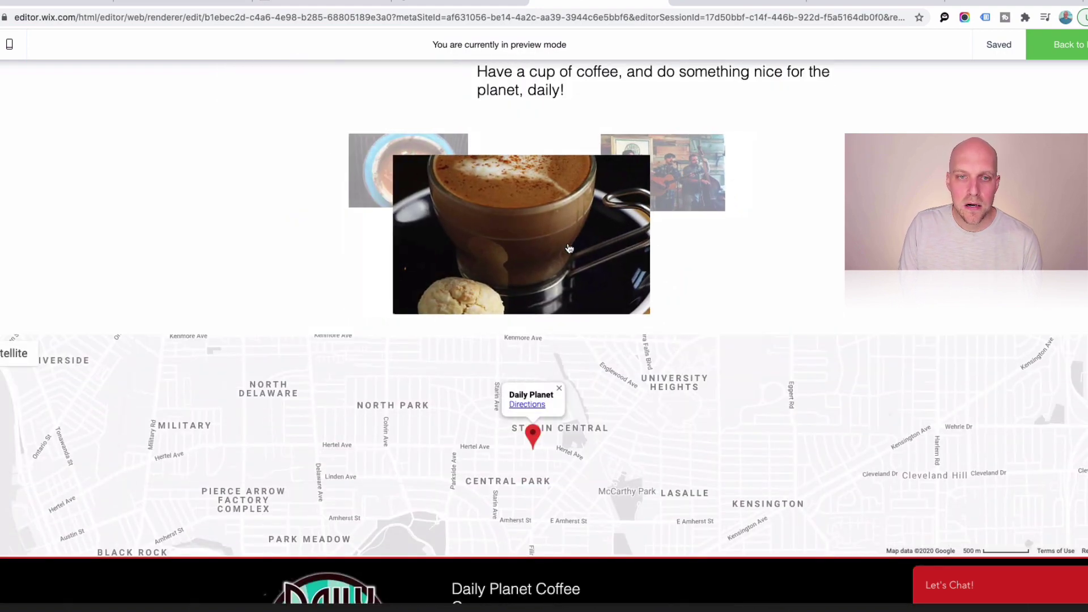
scroll(683, 230, down, 3)
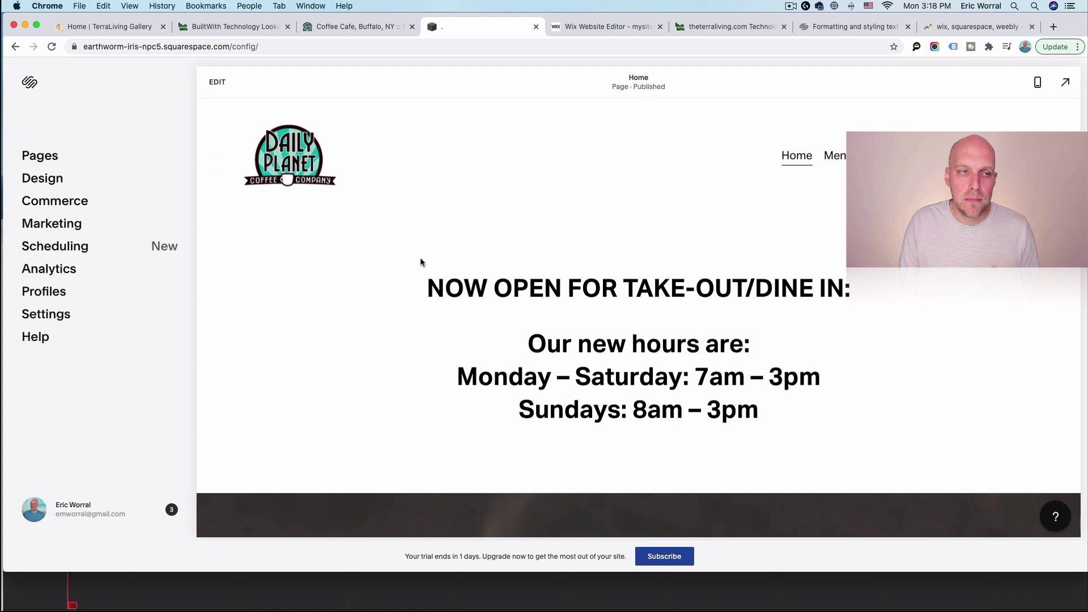
Open Design > Colors to view the burgundy, off-white and black palette
click(54, 180)
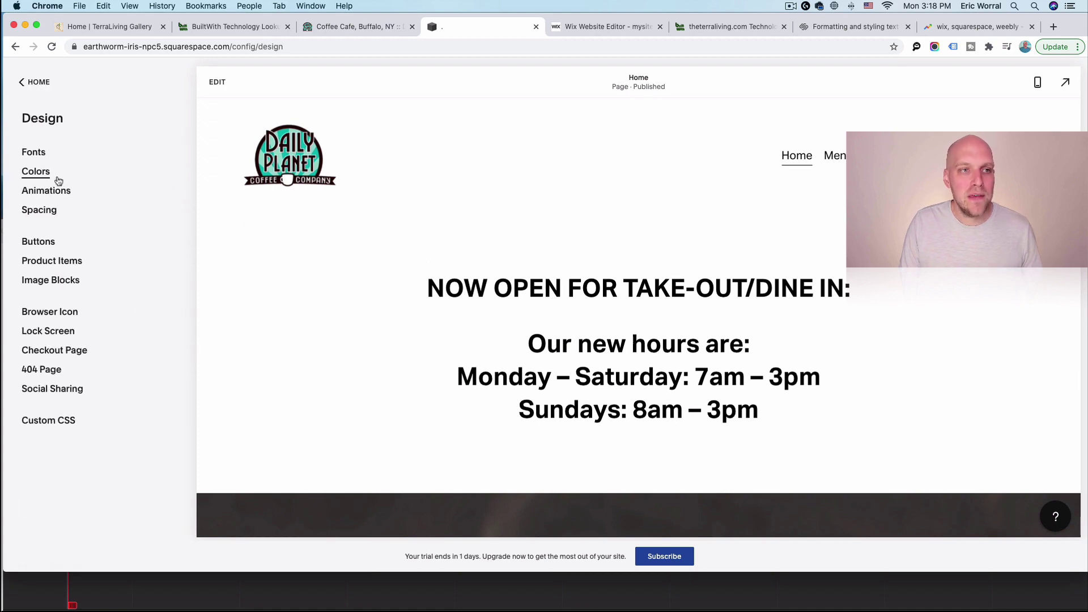
click(42, 178)
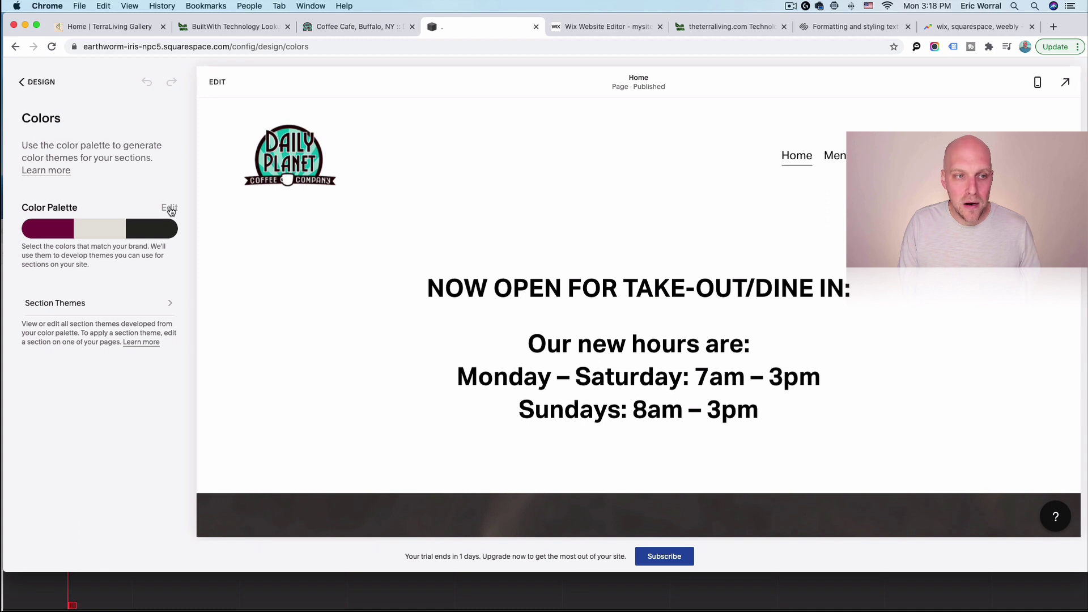
scroll(553, 327, down, 3)
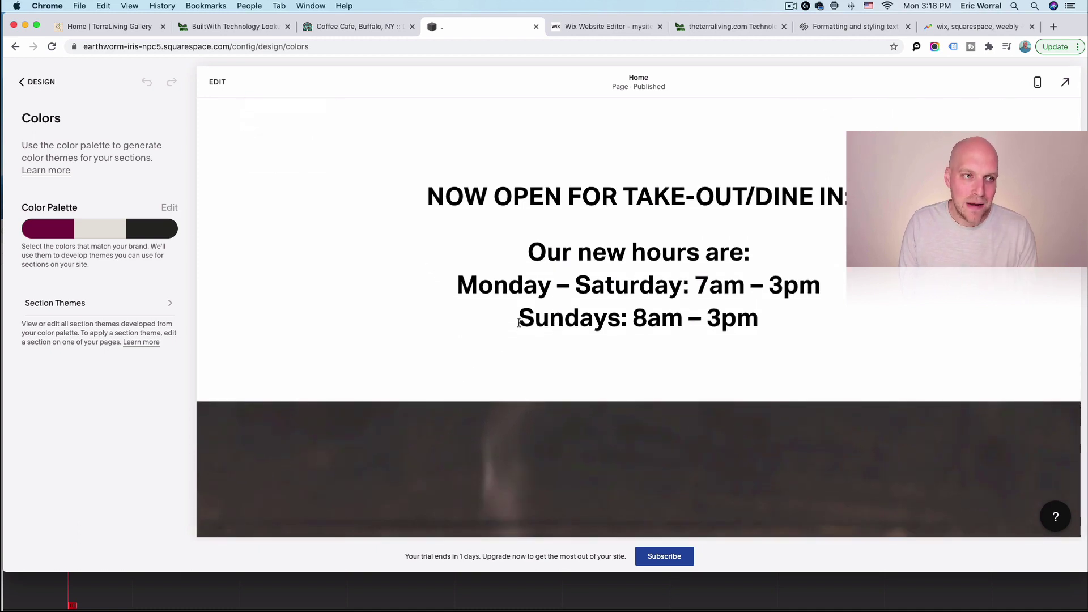
Return to the Wix editor and start editing the NOW OPEN FOR TAKE-OUT/DINE IN: heading
click(599, 26)
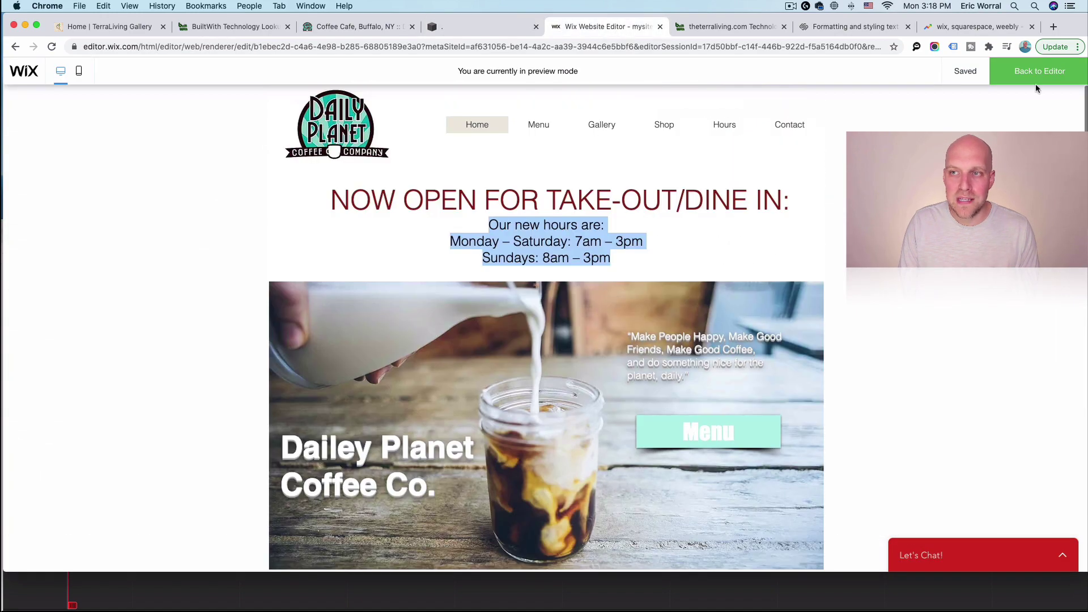
click(1037, 72)
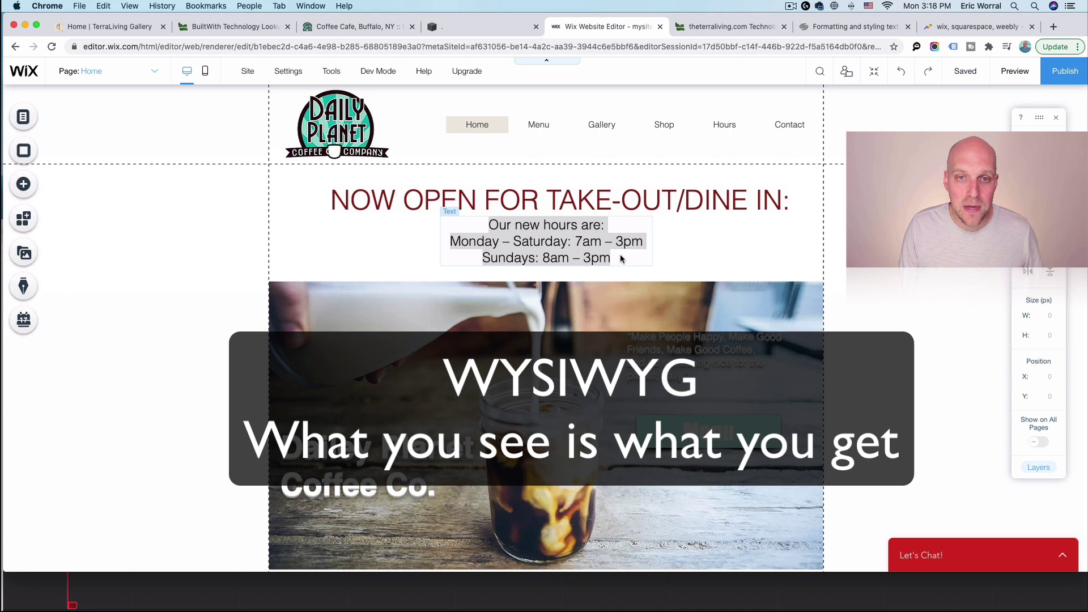
double_click(432, 198)
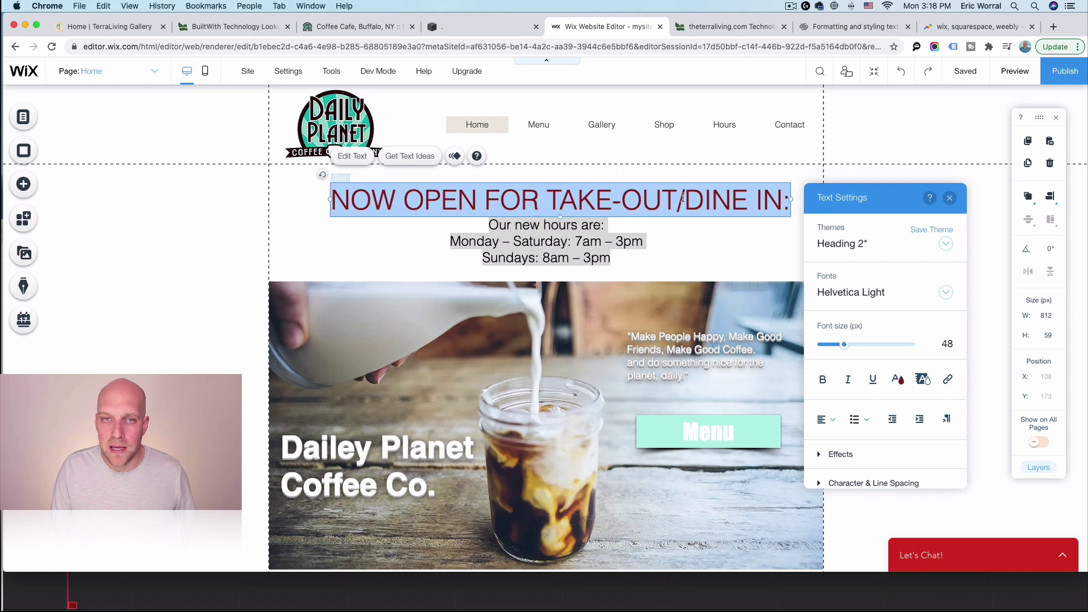
scroll(682, 198, down, 1)
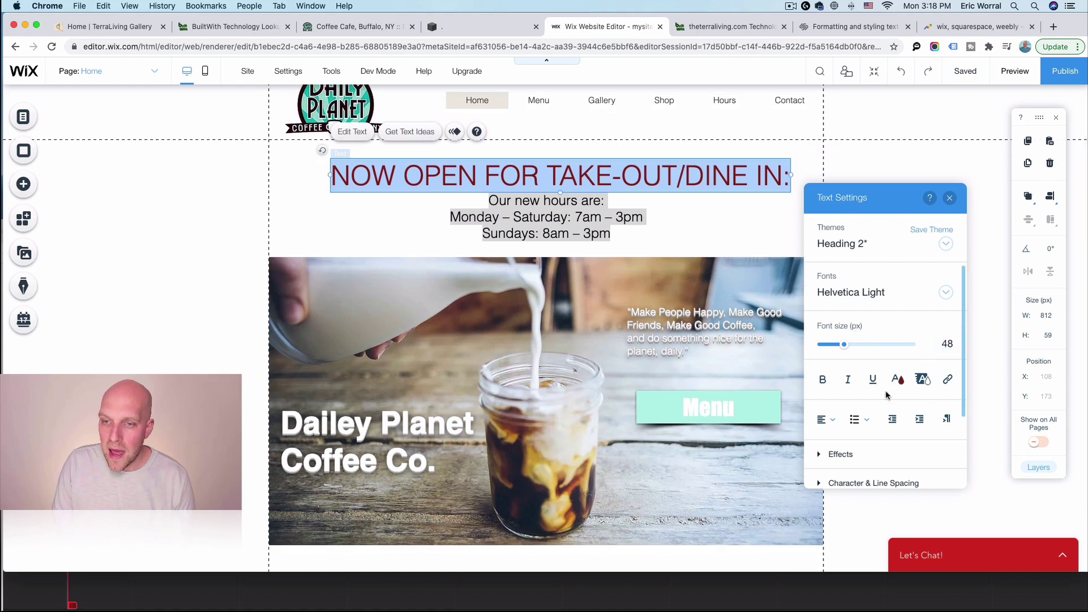
Make the heading blue (#007CC9), bold and centre-aligned
click(897, 379)
click(879, 313)
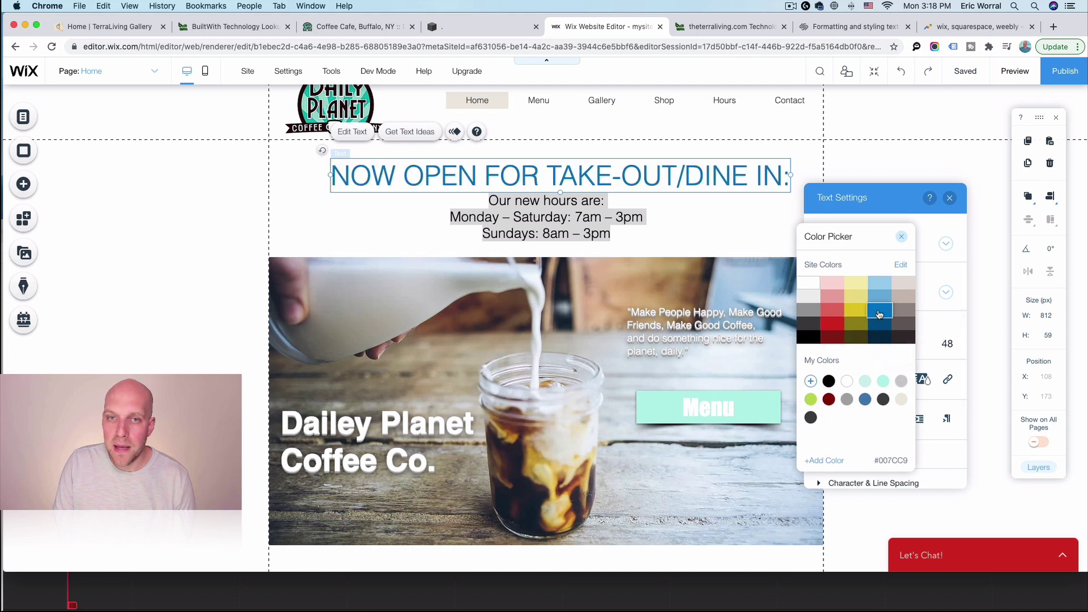
click(954, 448)
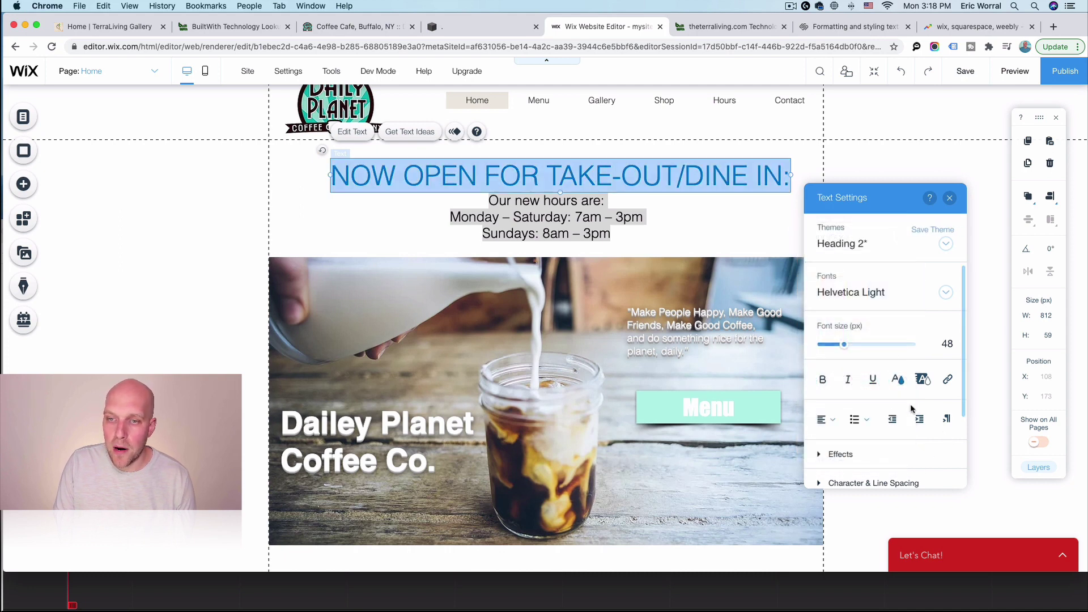
click(825, 382)
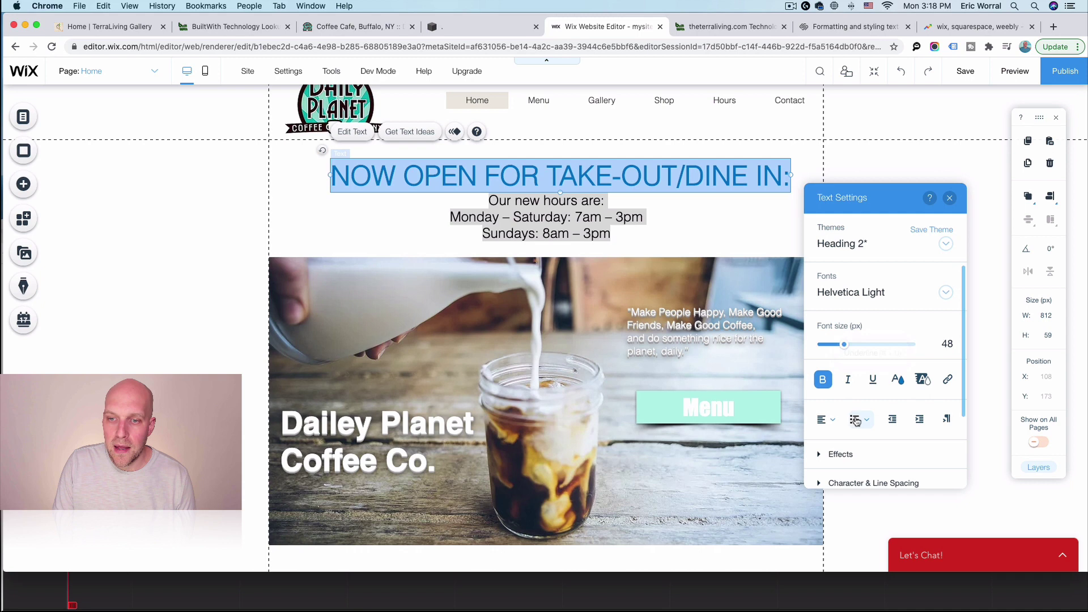
click(825, 419)
click(831, 450)
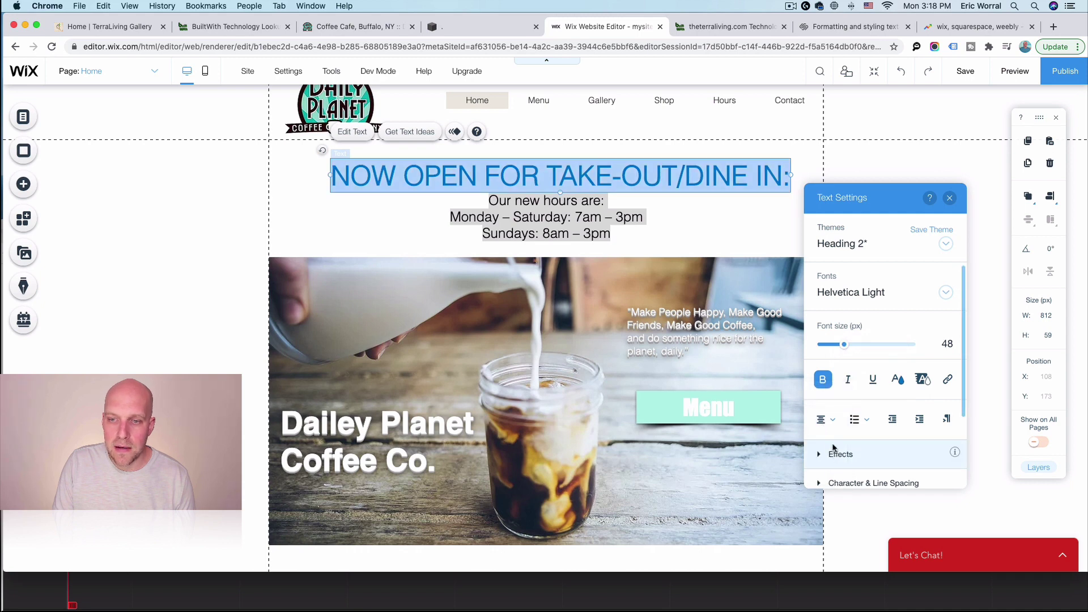
click(472, 28)
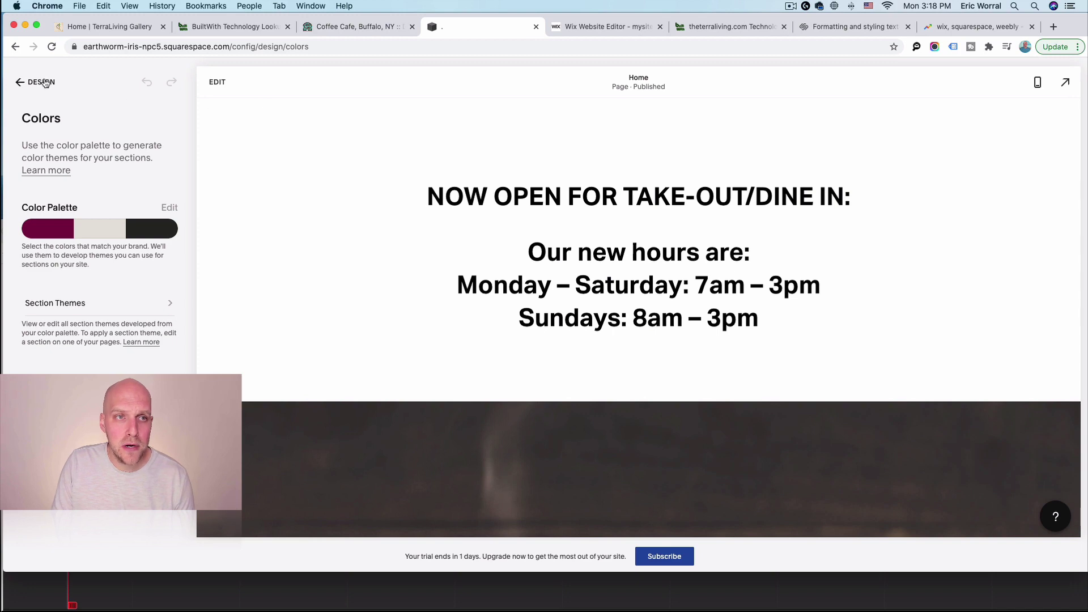
Edit the Squarespace homepage and select the NOW OPEN heading, comparing it with the original site
click(45, 83)
click(218, 82)
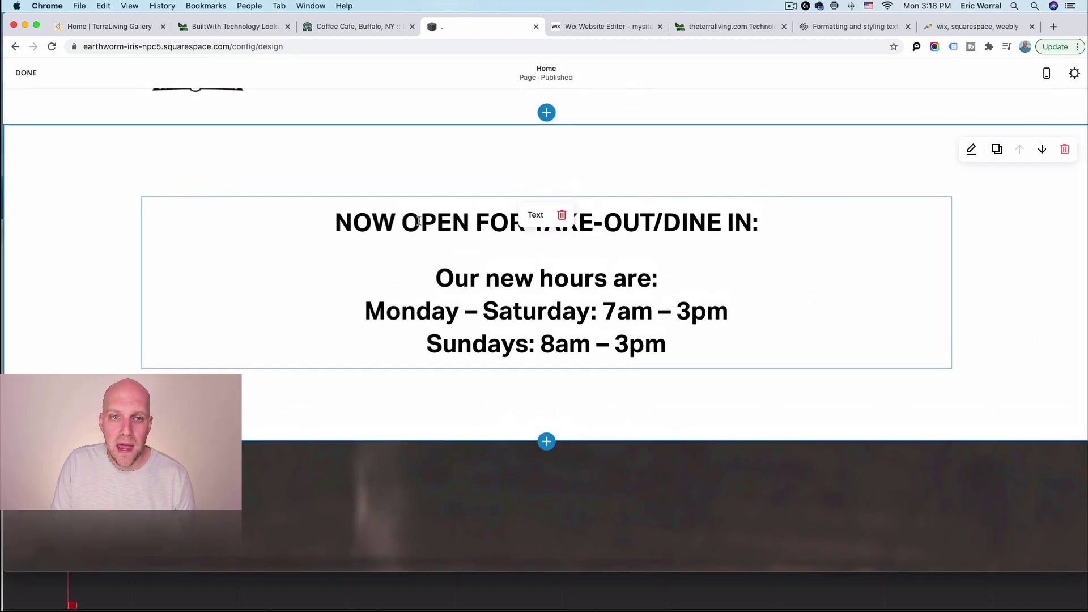
triple_click(418, 221)
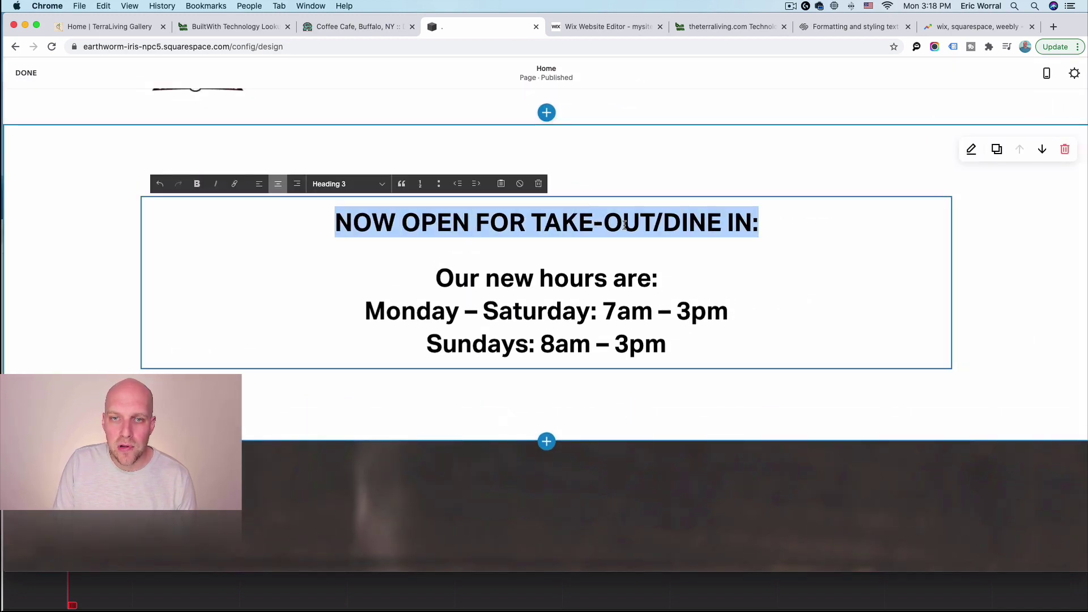
click(356, 27)
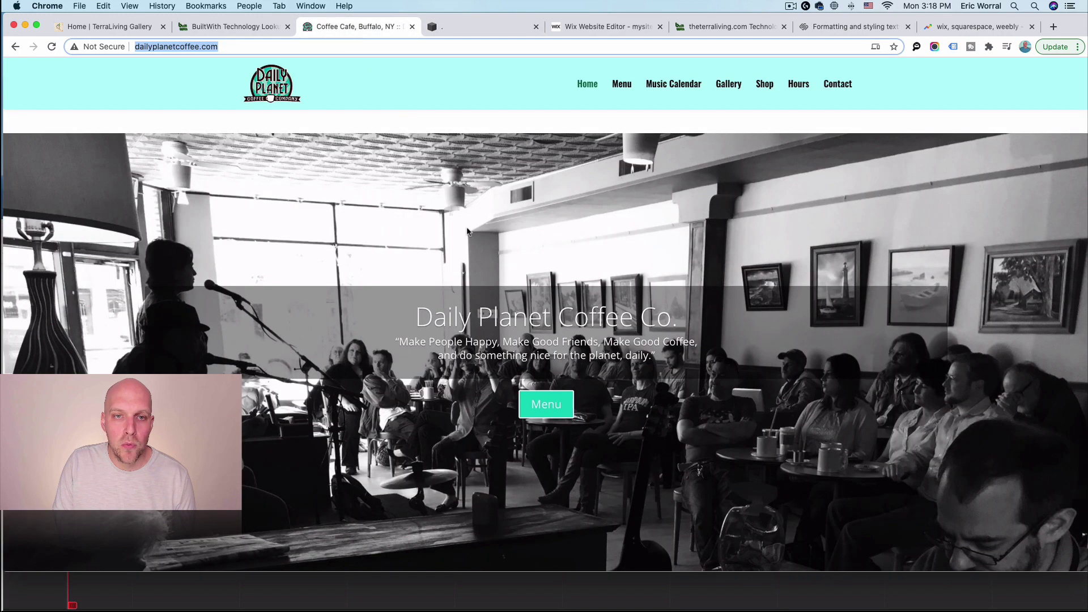
scroll(590, 196, down, 1)
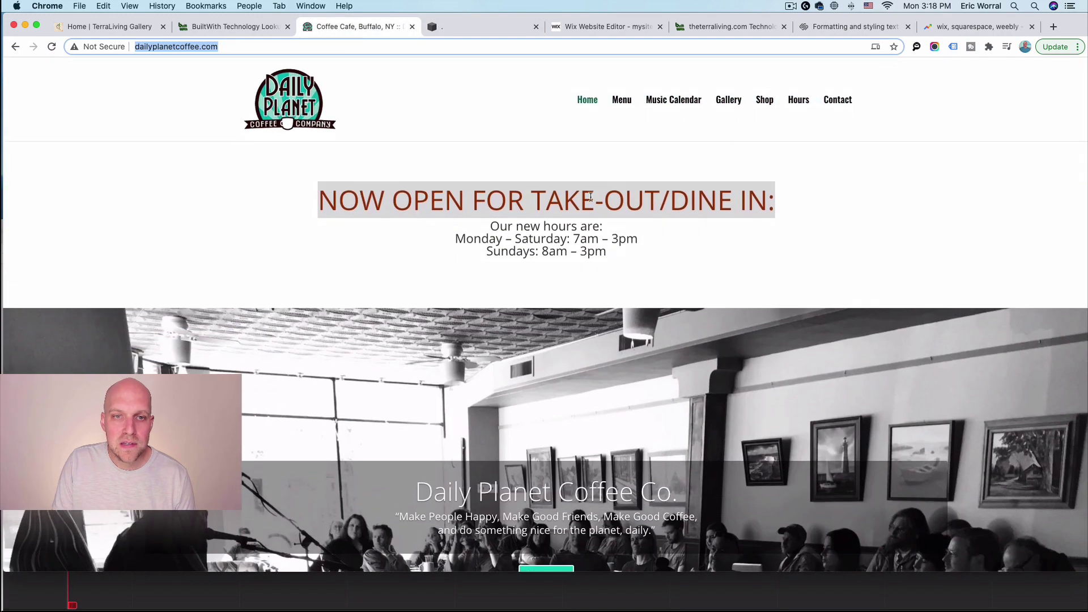
click(460, 33)
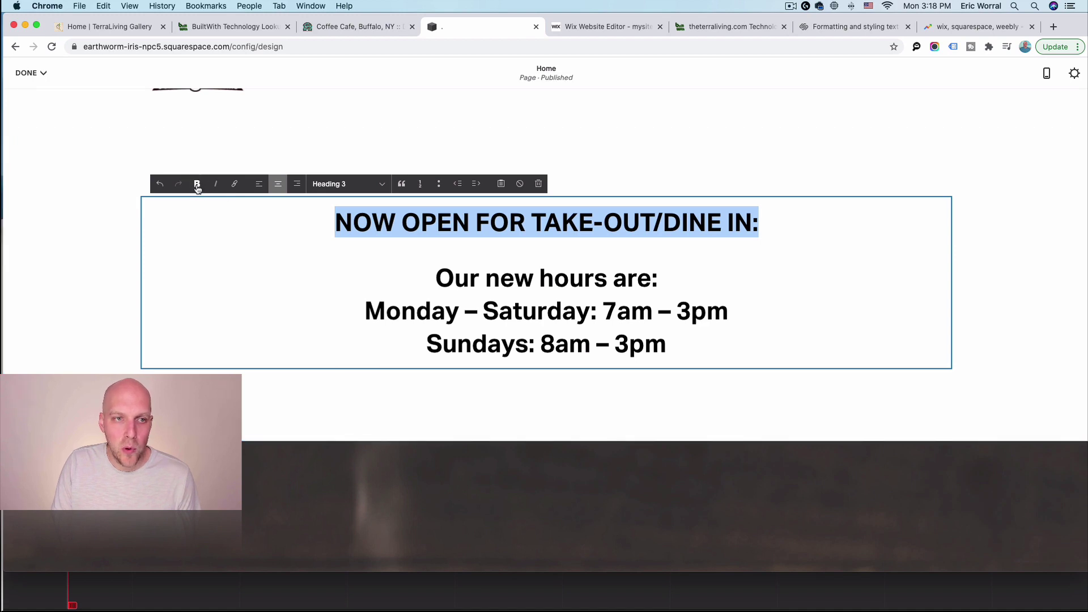
Change the heading to Paragraph 1 style and make it bold
click(384, 186)
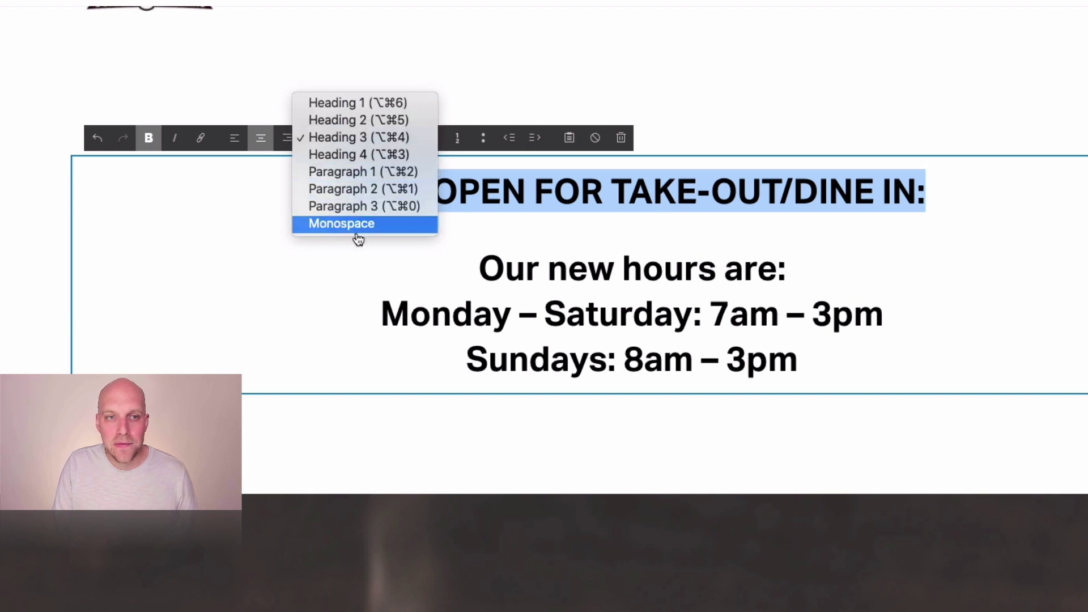
click(360, 178)
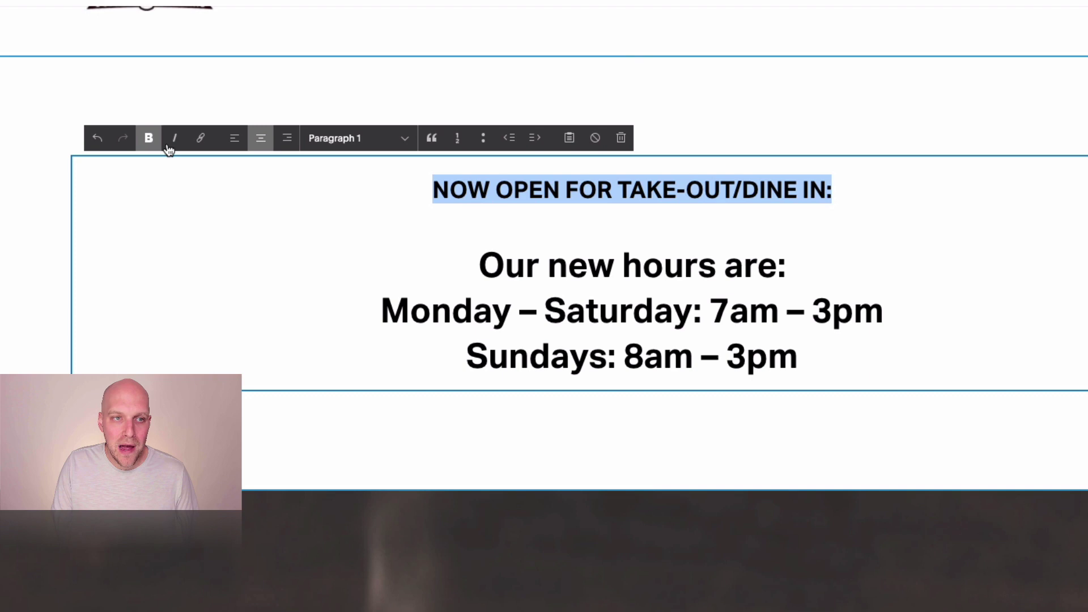
click(150, 141)
click(149, 141)
click(149, 142)
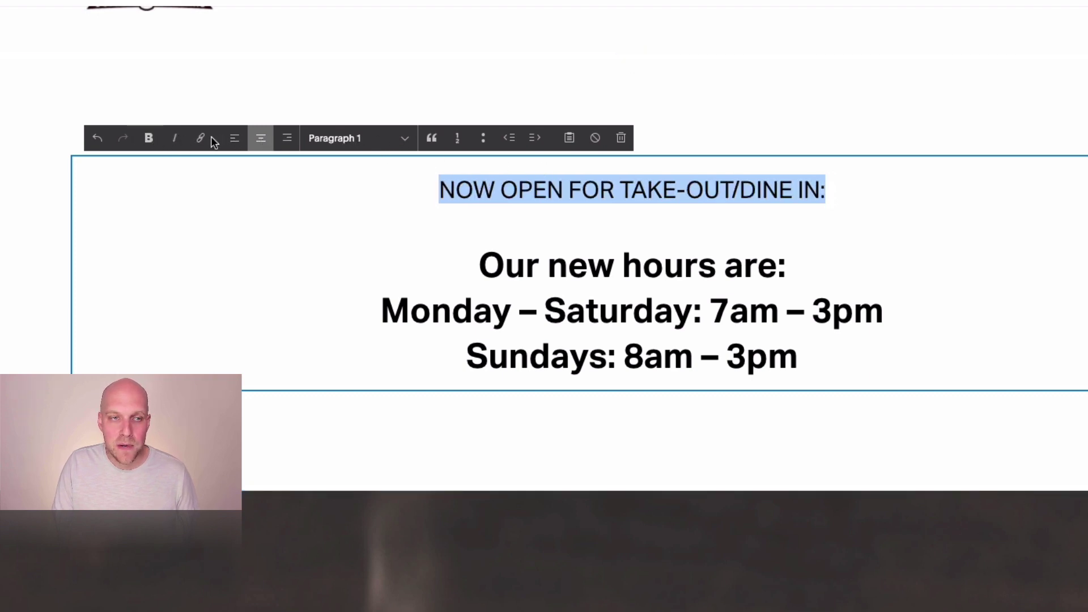
click(149, 141)
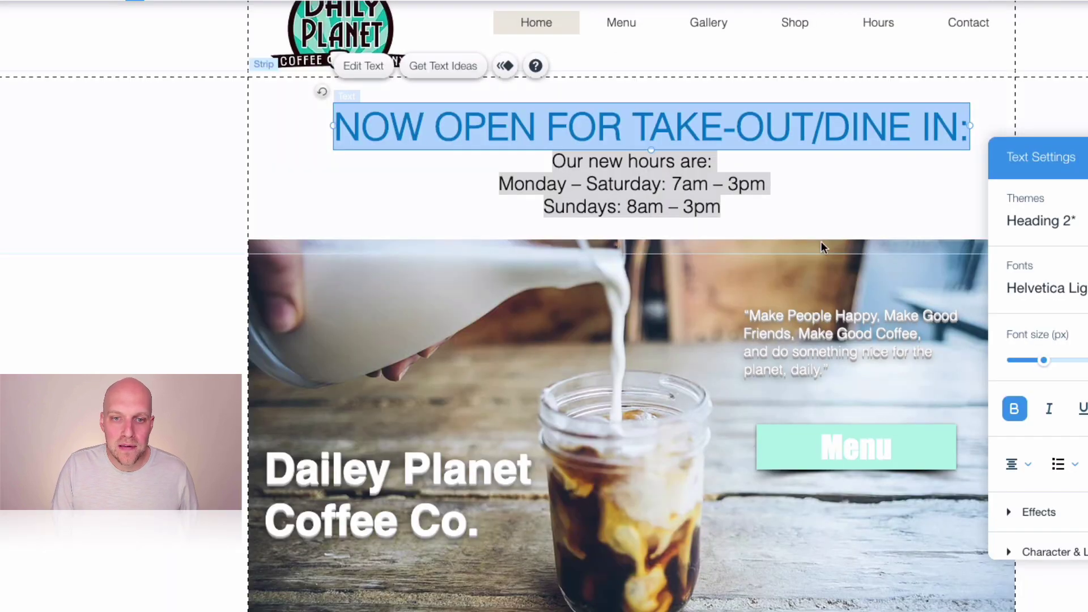
Move the Menu button to the hero's upper left, trying themed presets but keeping the original teal style
scroll(824, 295, down, 3)
drag(872, 260, 437, 172)
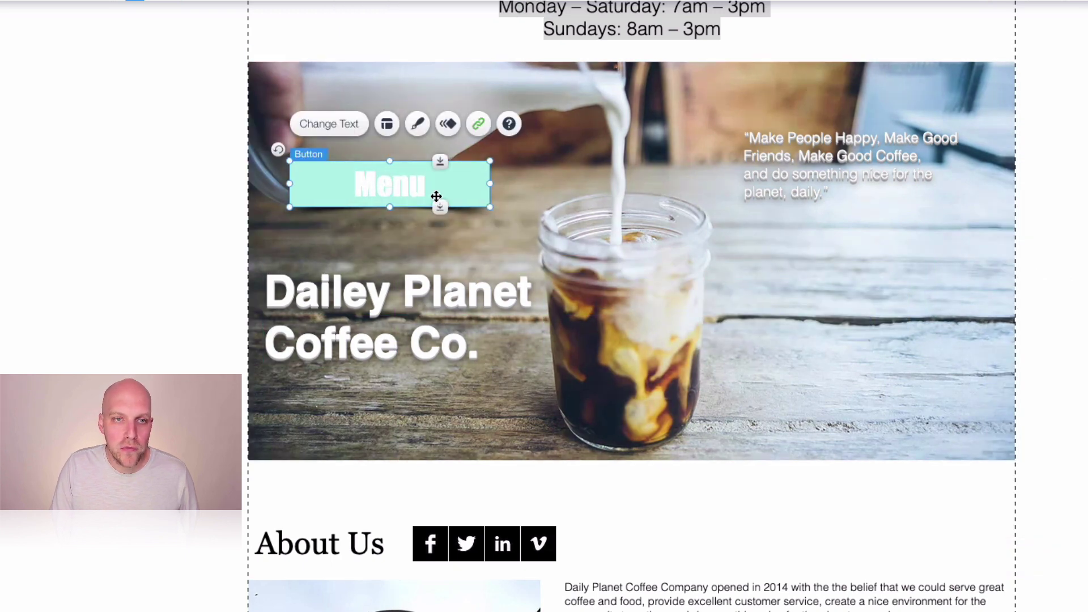
click(416, 124)
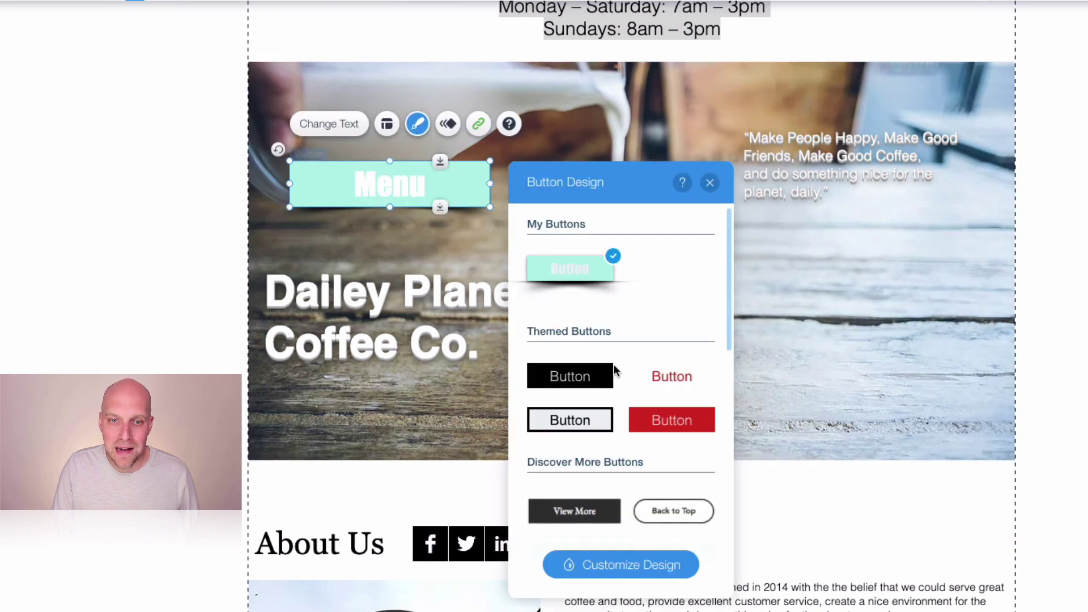
click(680, 422)
click(672, 377)
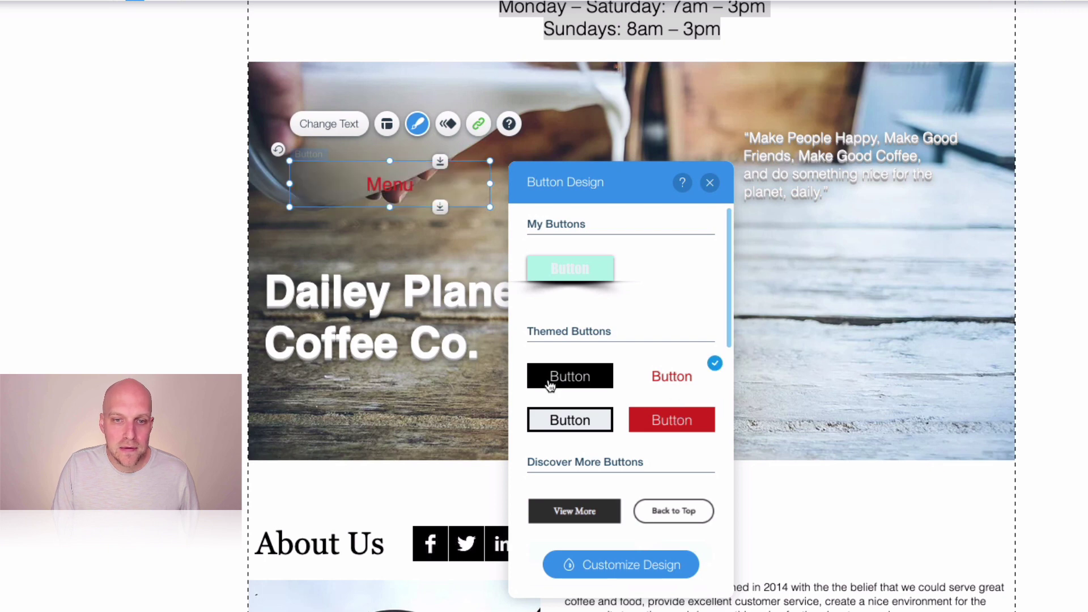
click(570, 376)
click(568, 419)
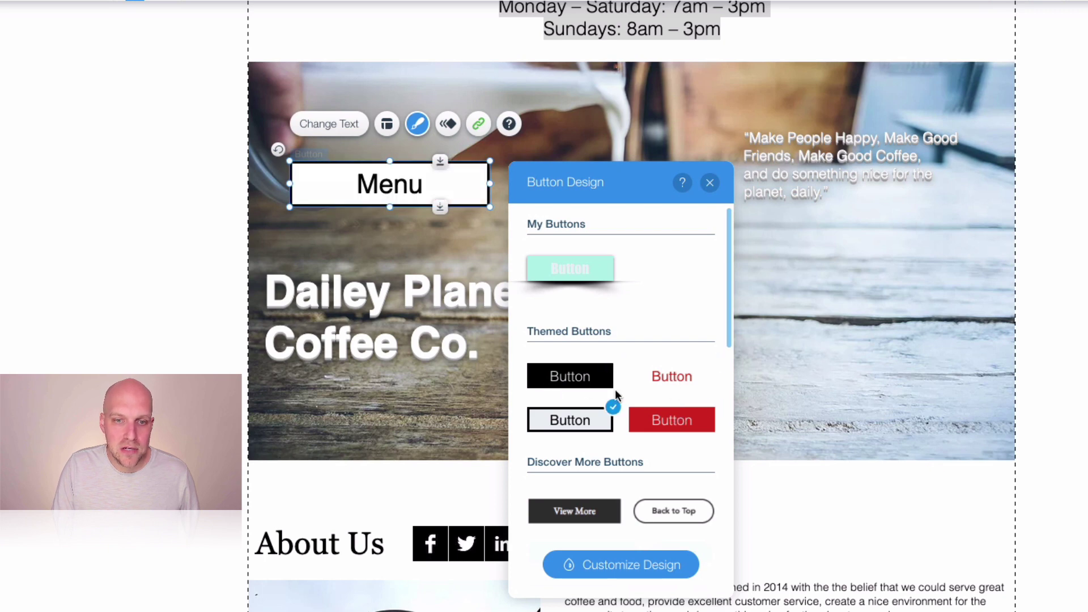
click(583, 273)
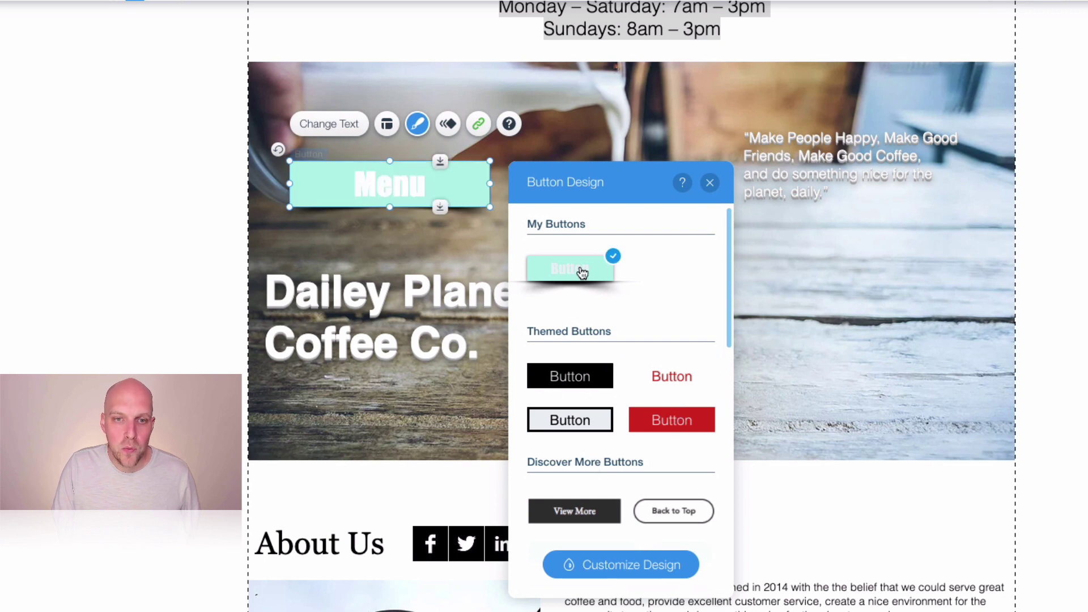
click(709, 182)
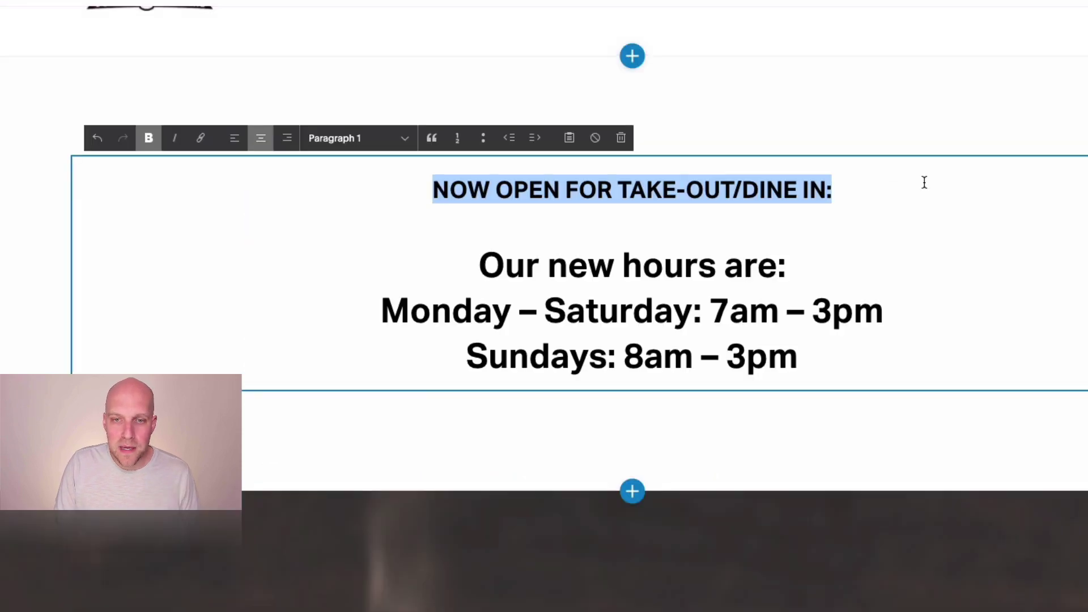
scroll(923, 179, down, 10)
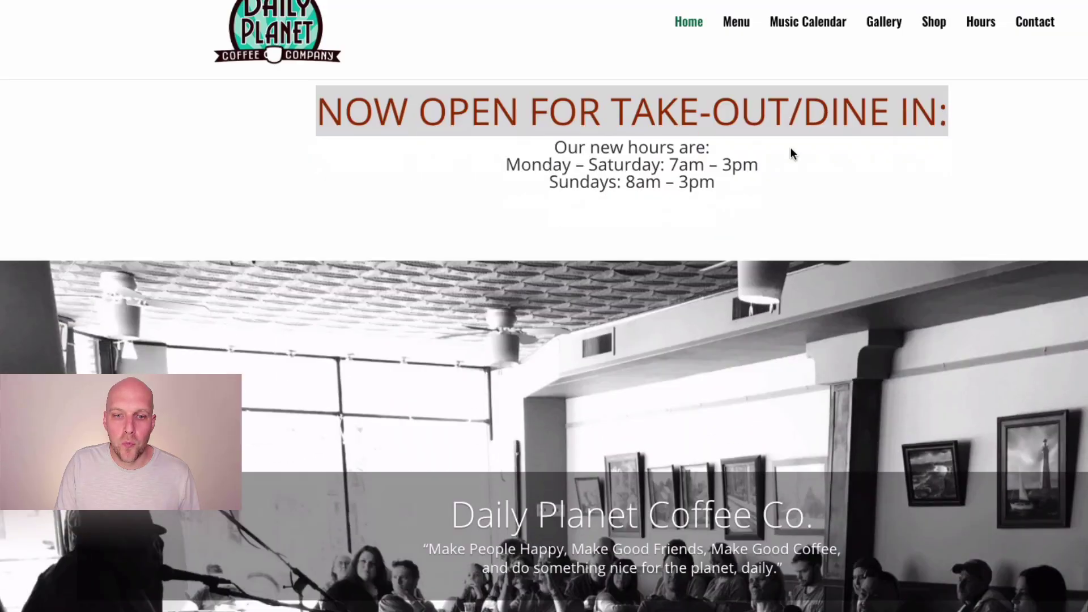
Open the coffee hero section's format settings, then close them without changes
scroll(770, 255, down, 4)
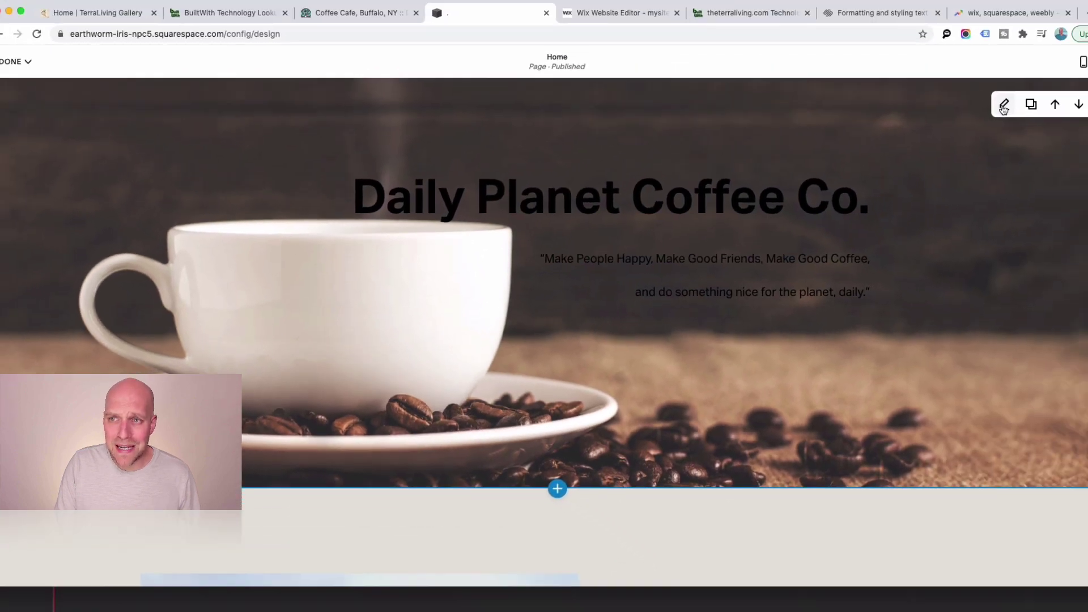
click(1003, 106)
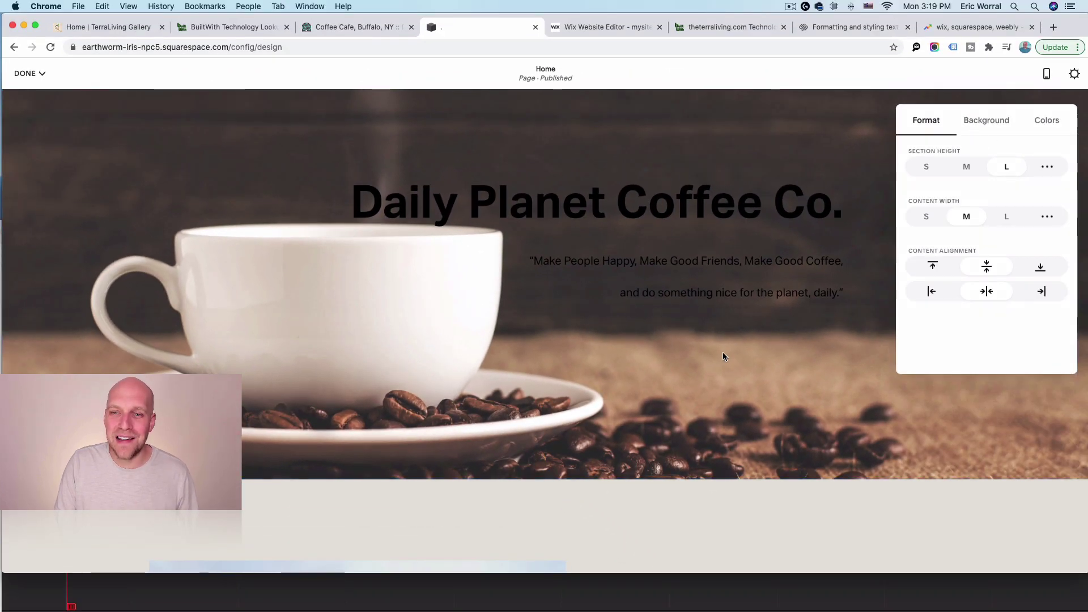
click(723, 356)
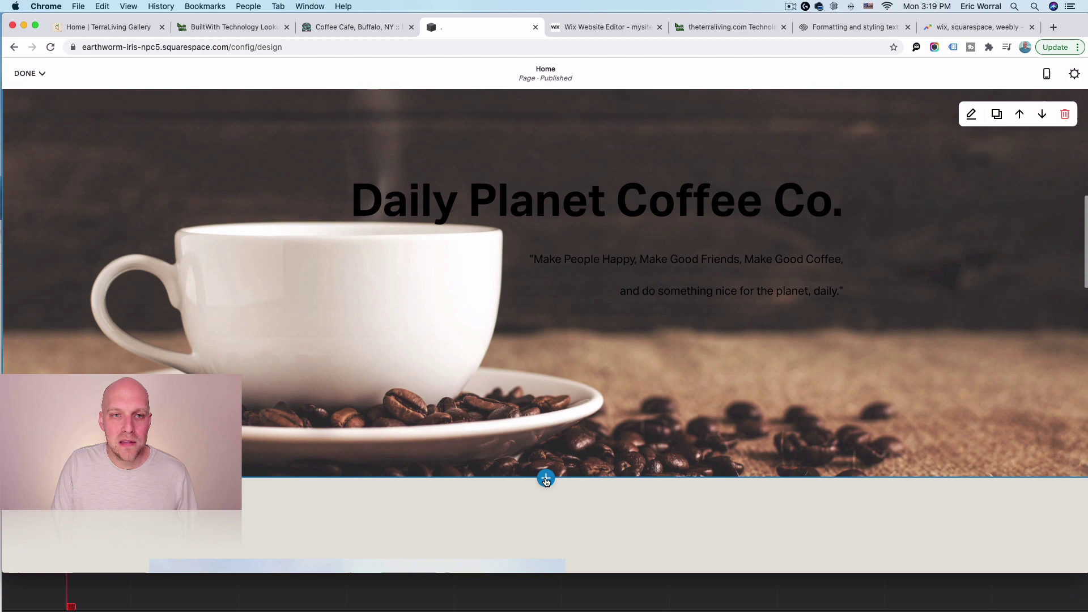
Insert the 'Make it stand out.' Headlines layout below the hero and reposition its Make It button
click(545, 479)
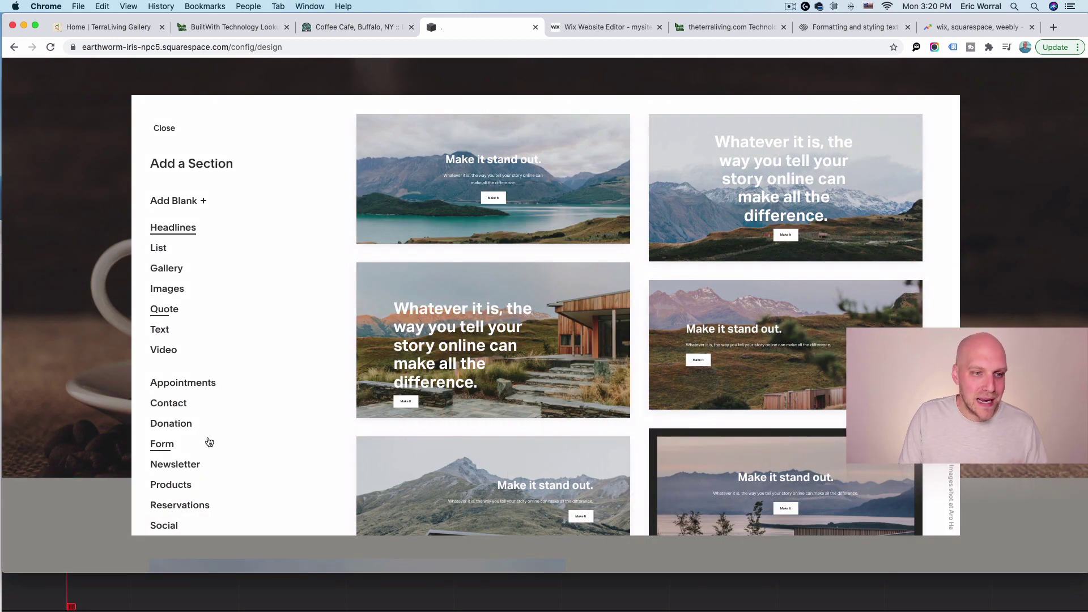
scroll(209, 442, down, 3)
scroll(220, 438, down, 1)
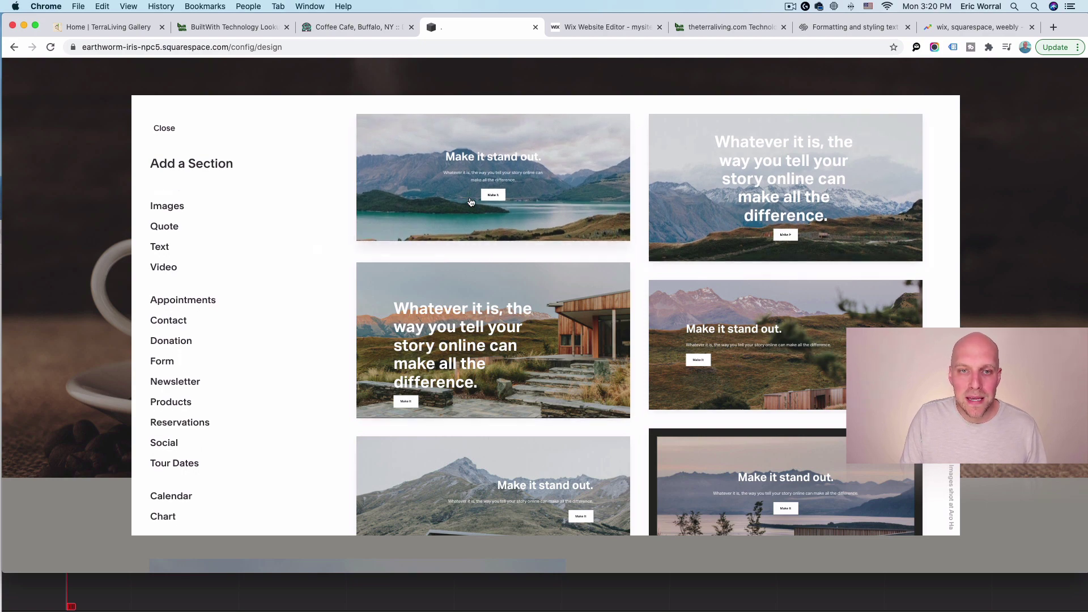
click(499, 178)
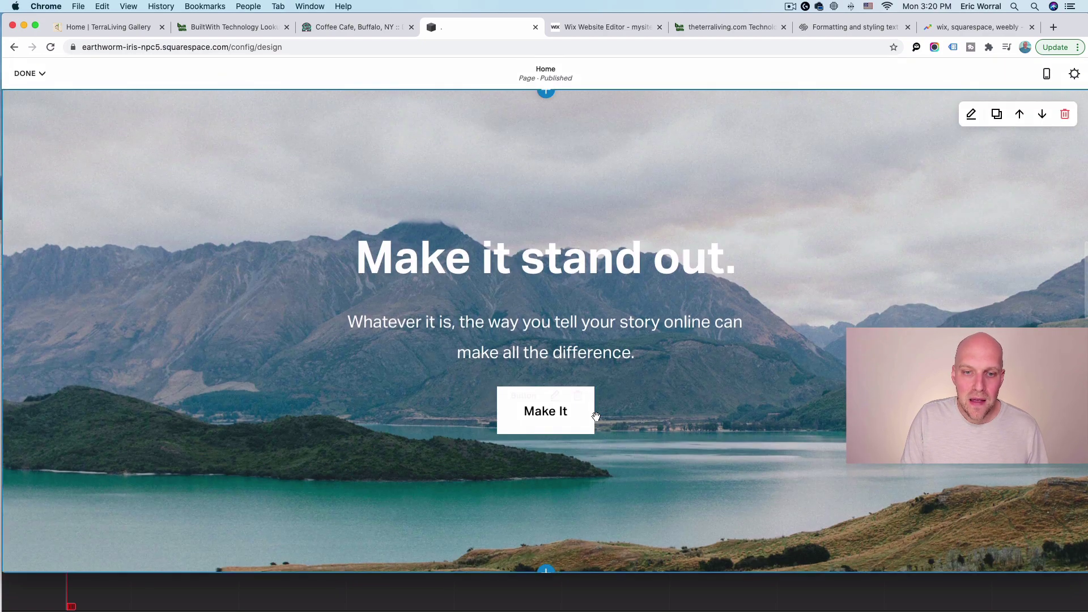
drag(557, 420, 822, 318)
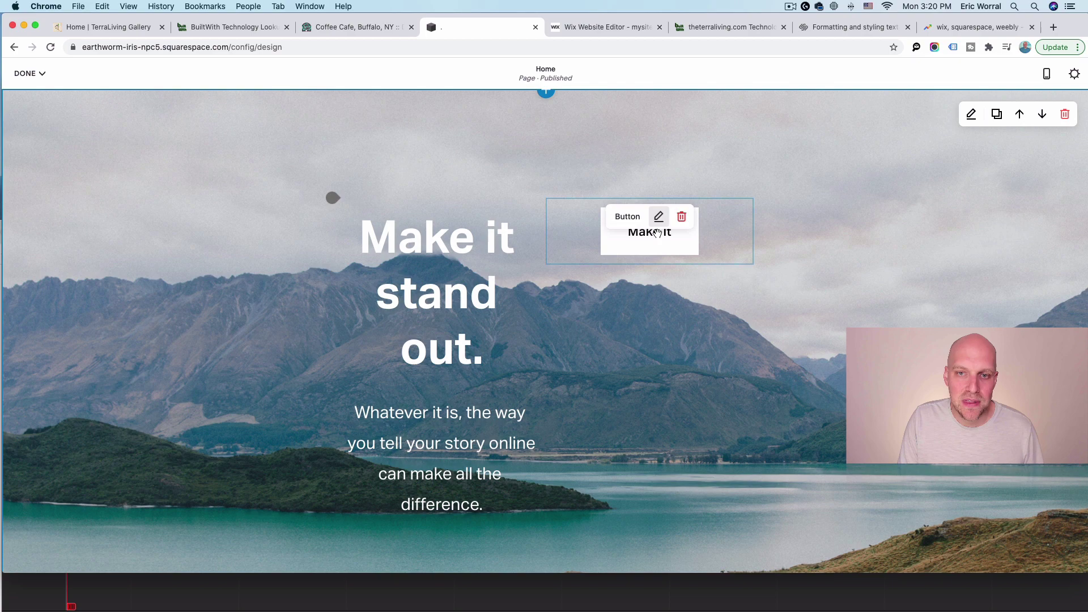
drag(648, 233, 464, 493)
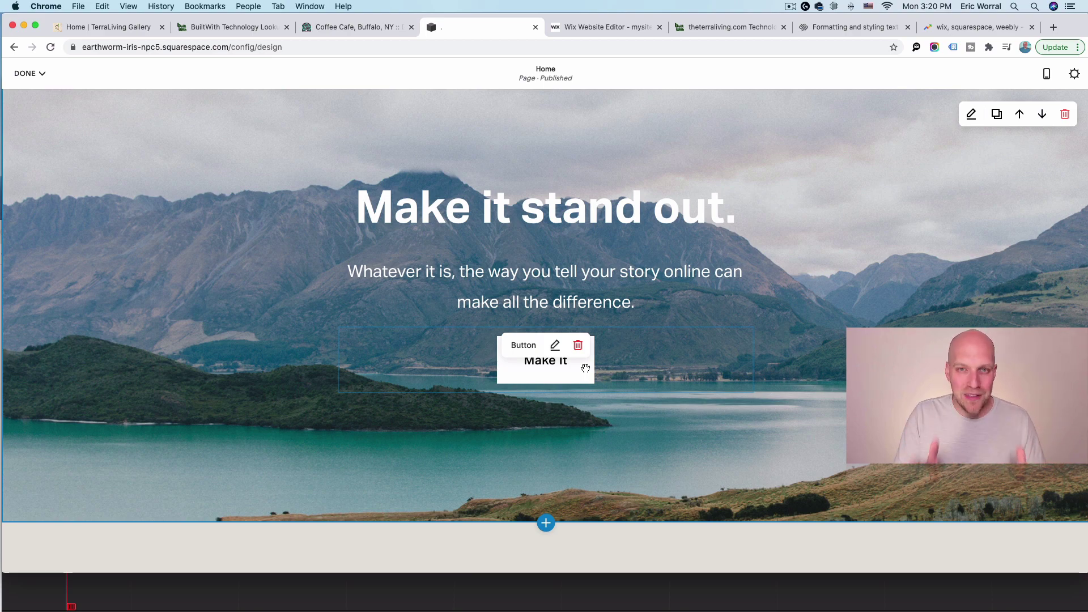
In Wix, add a themed button and drag it below the About Us coffee-shop photo
click(595, 27)
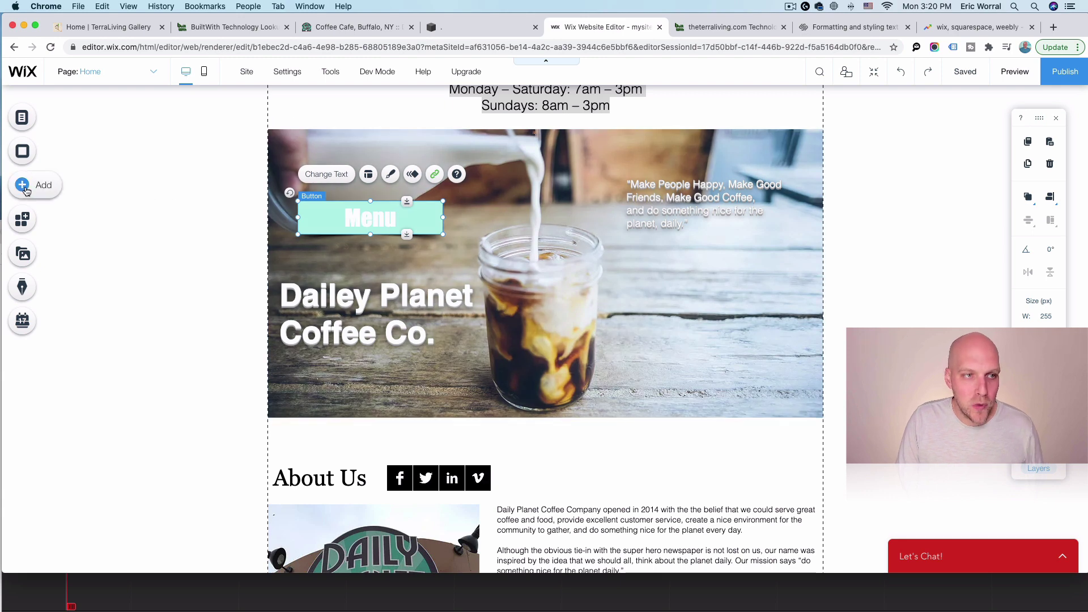
click(25, 189)
click(67, 178)
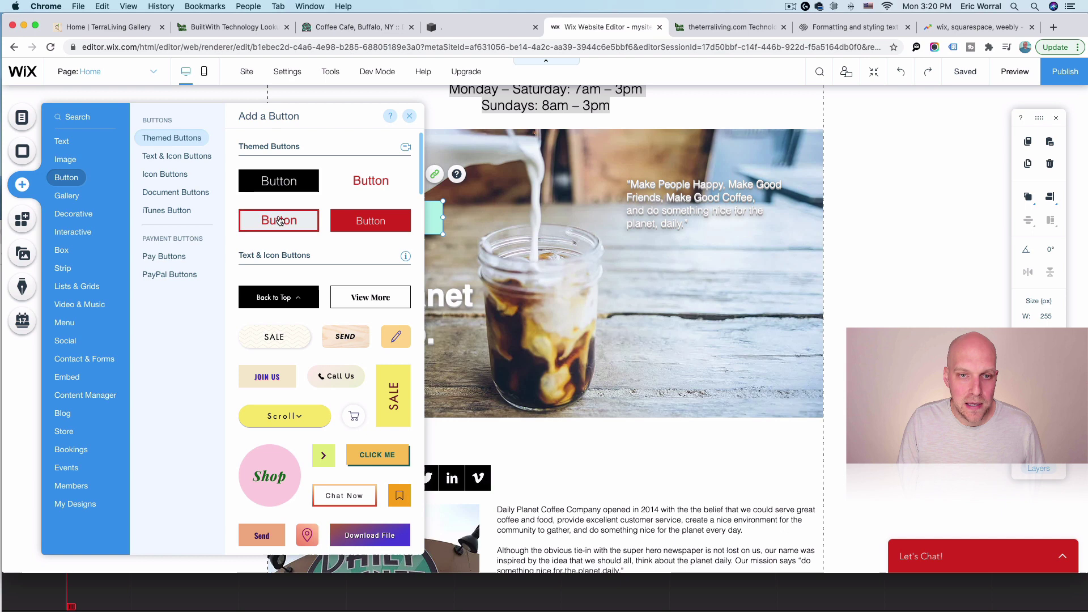
click(279, 220)
drag(578, 331, 633, 485)
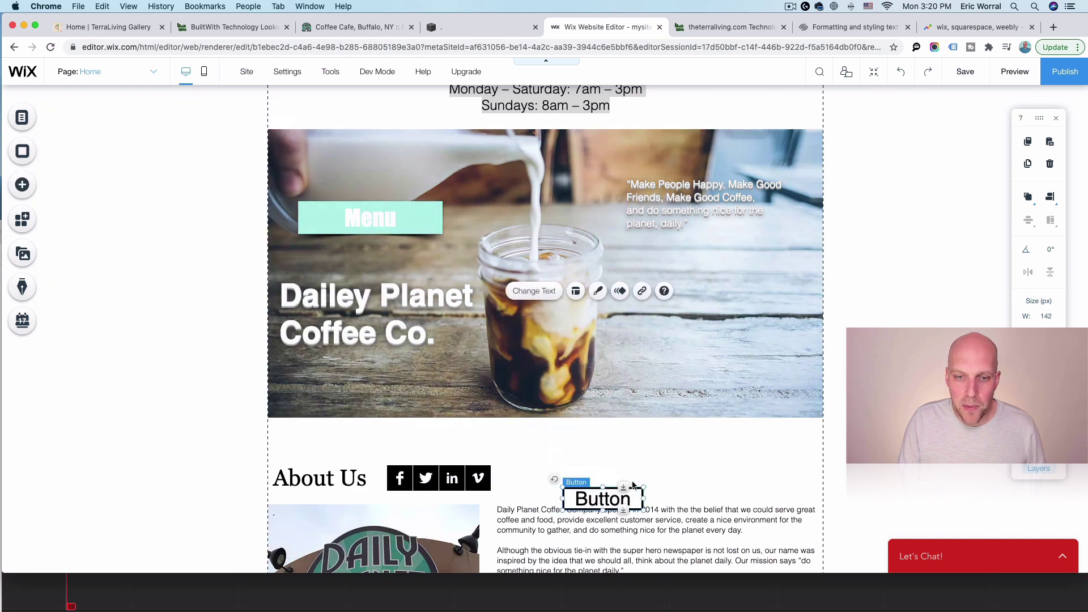
scroll(633, 486, down, 5)
drag(607, 251, 386, 558)
scroll(410, 554, down, 4)
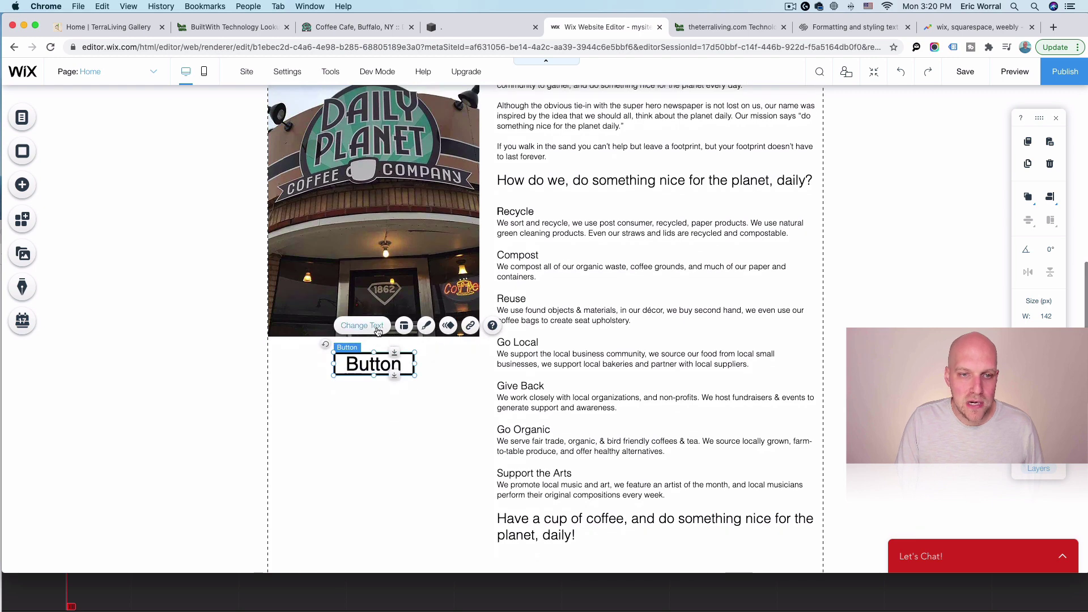
Link the new Wix button to the site's Home page
click(425, 326)
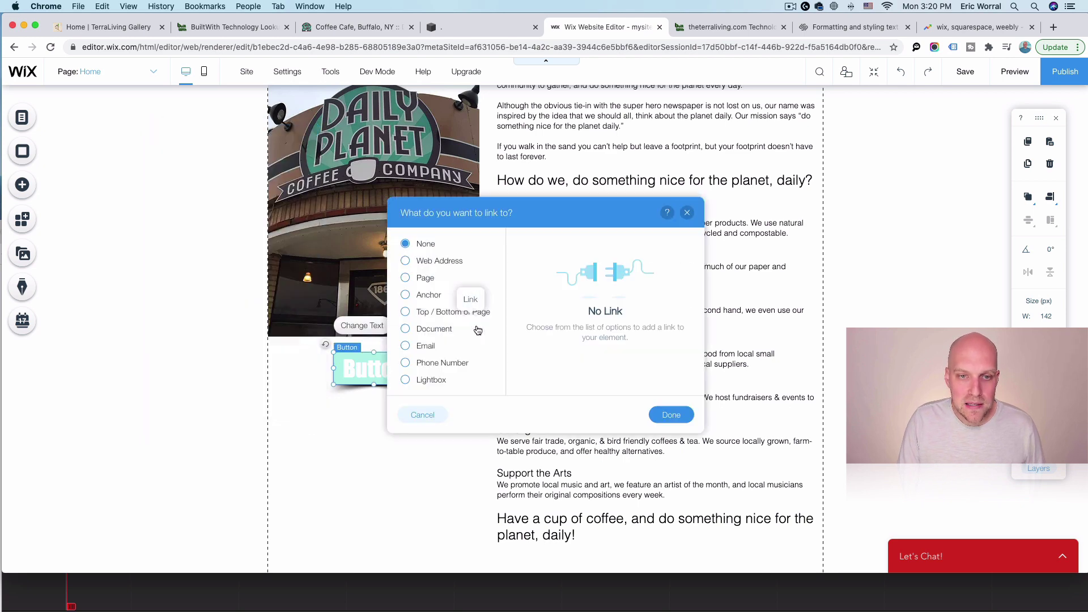
click(470, 325)
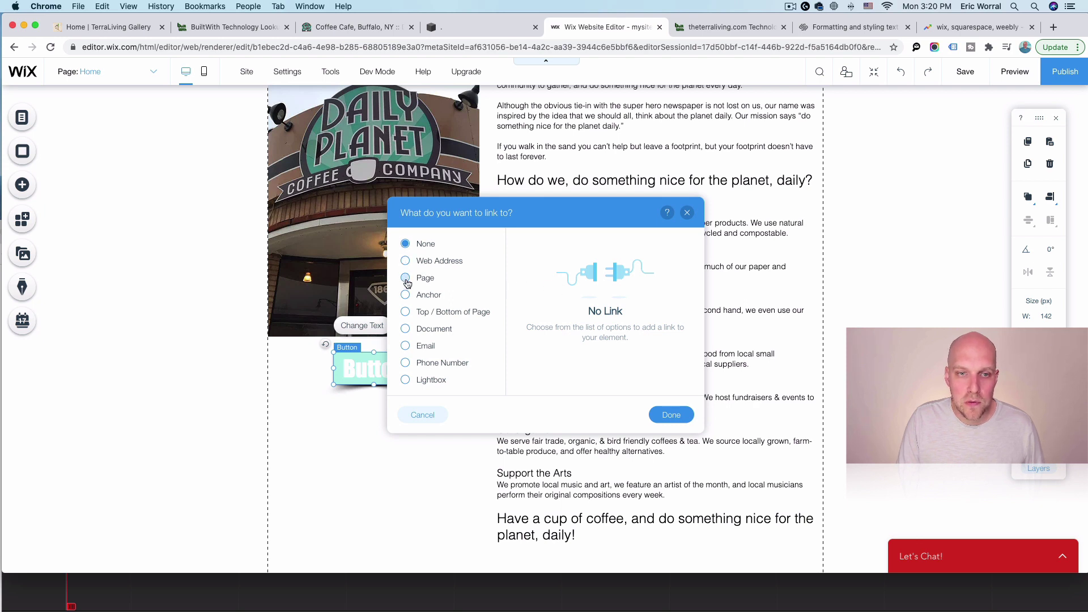
click(405, 278)
click(682, 258)
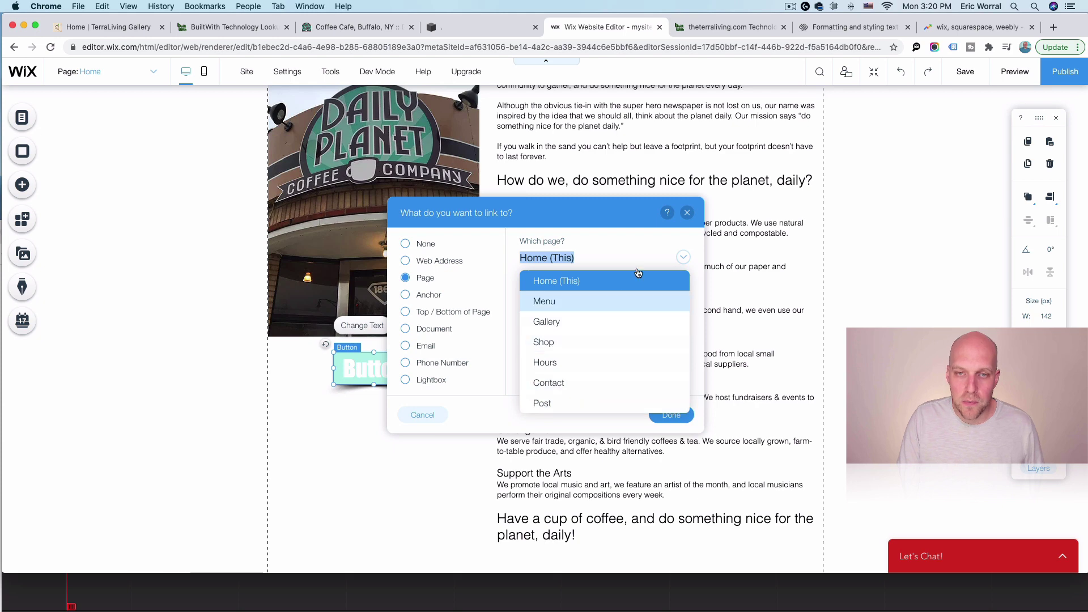
click(636, 278)
click(484, 29)
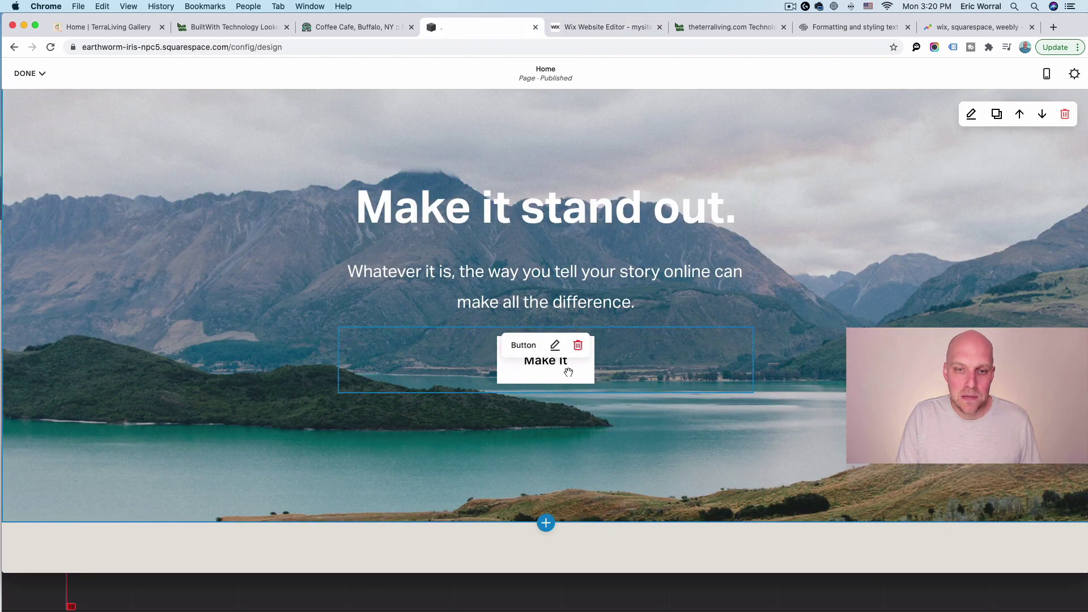
Drag the Make It button into the coffee hero, trying it beside the heading, then above the Daily Planet Coffee Co. heading
drag(566, 372, 620, 312)
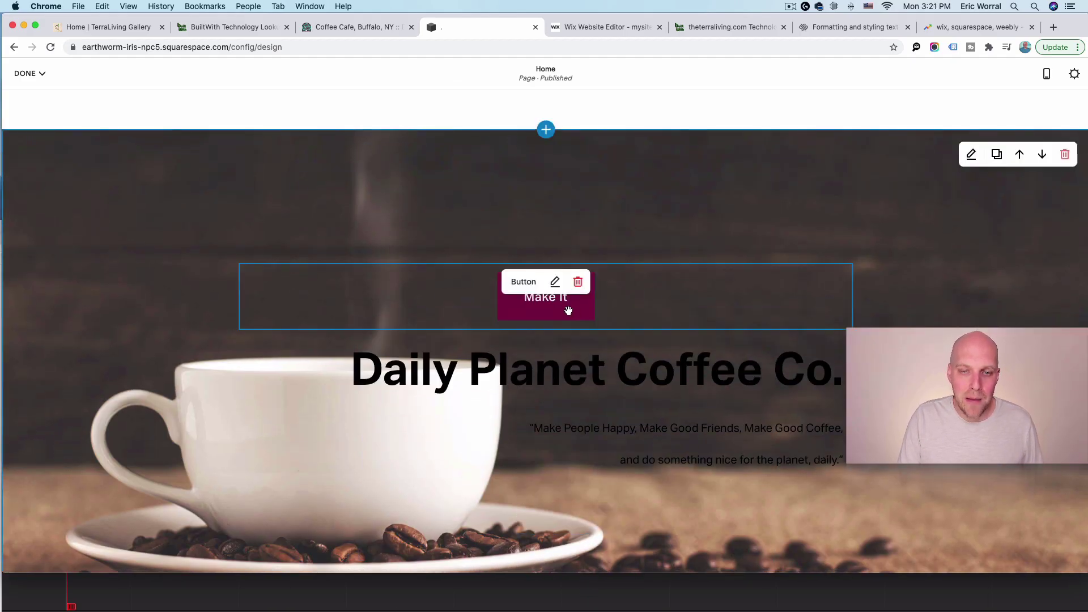
drag(531, 307, 683, 337)
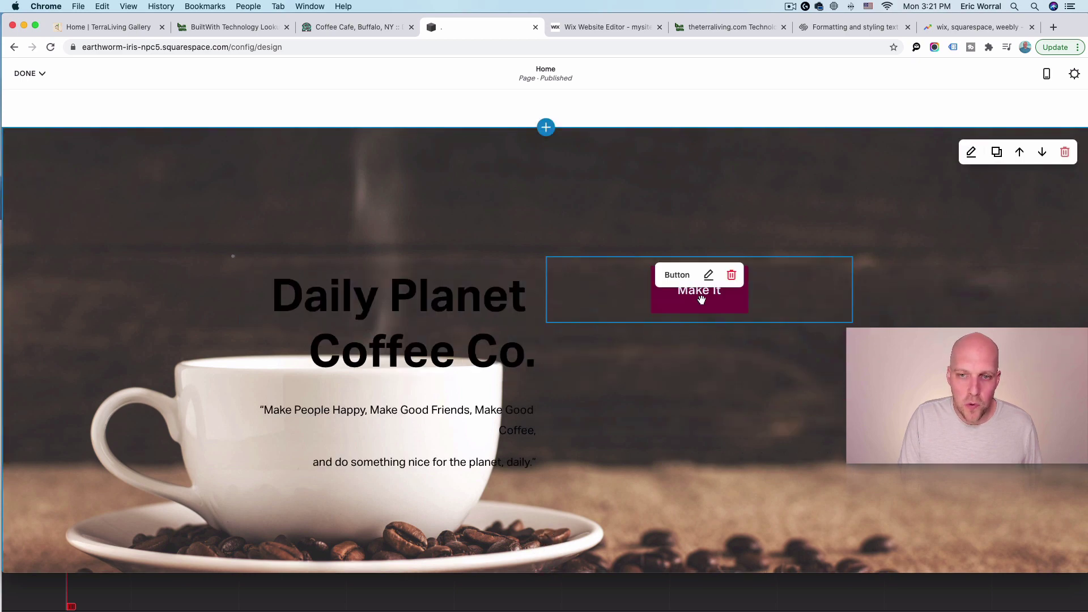
drag(694, 292, 484, 285)
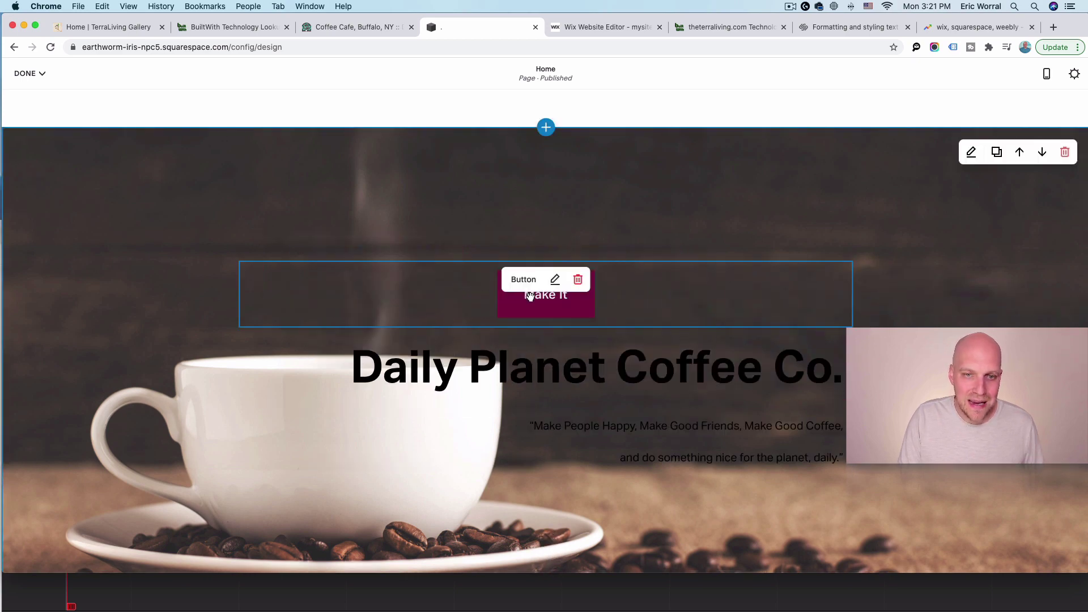
scroll(559, 333, down, 3)
scroll(559, 333, down, 15)
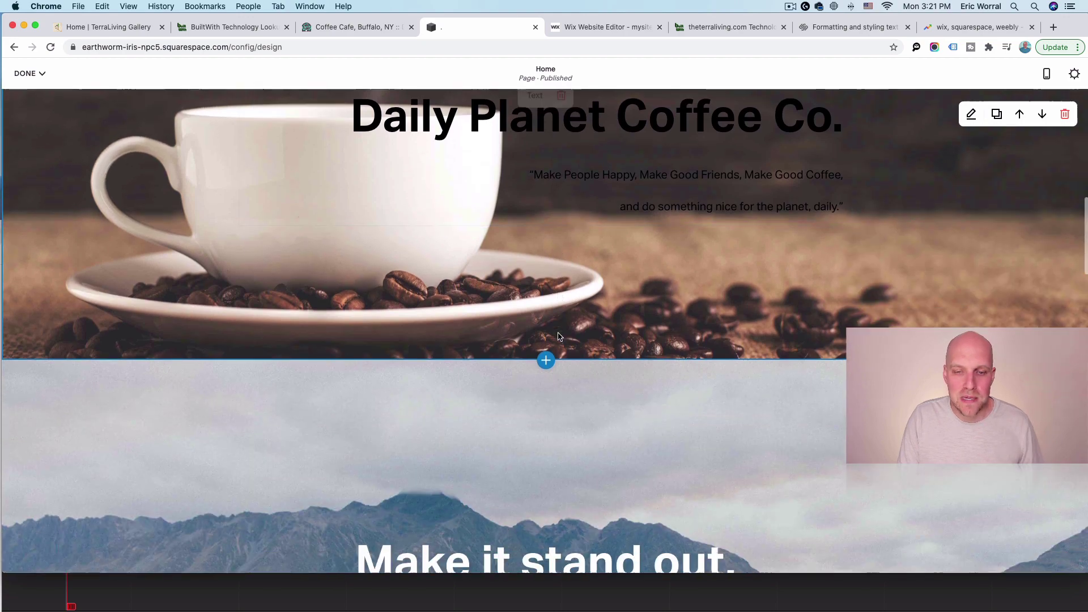
scroll(561, 332, up, 5)
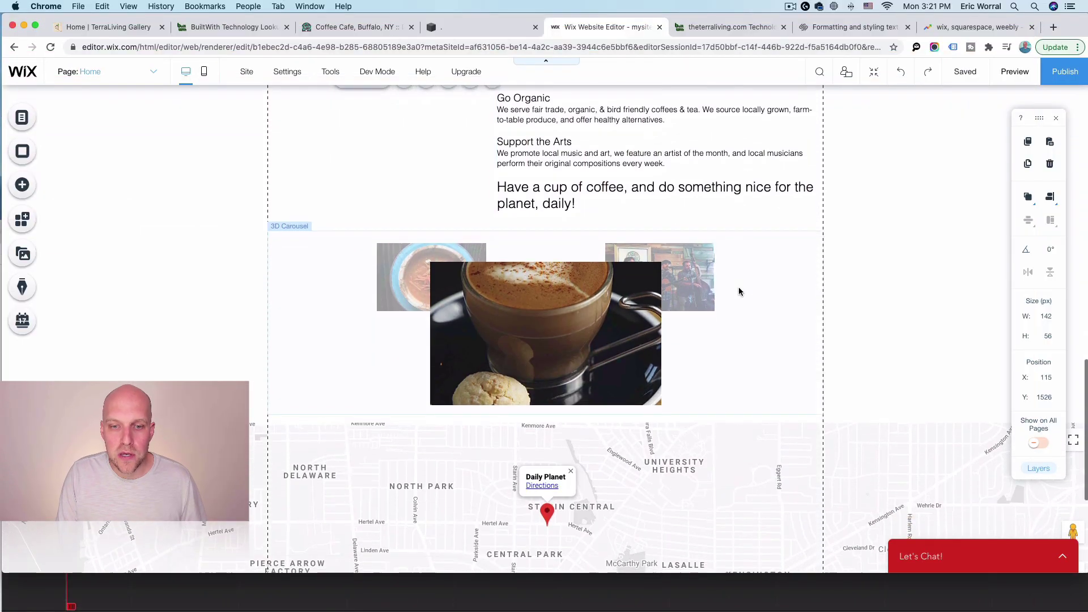
Move the Wix social bar from beside About Us to beneath the Daily Planet Coffee storefront photo
scroll(719, 282, up, 1)
scroll(548, 293, up, 8)
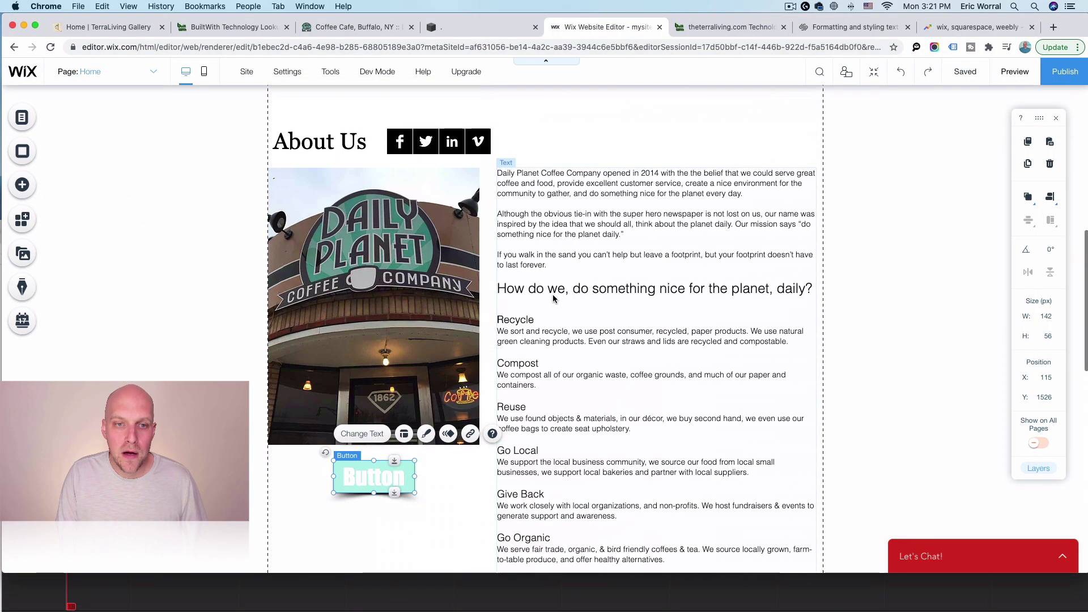
drag(391, 478, 603, 194)
drag(400, 138, 325, 513)
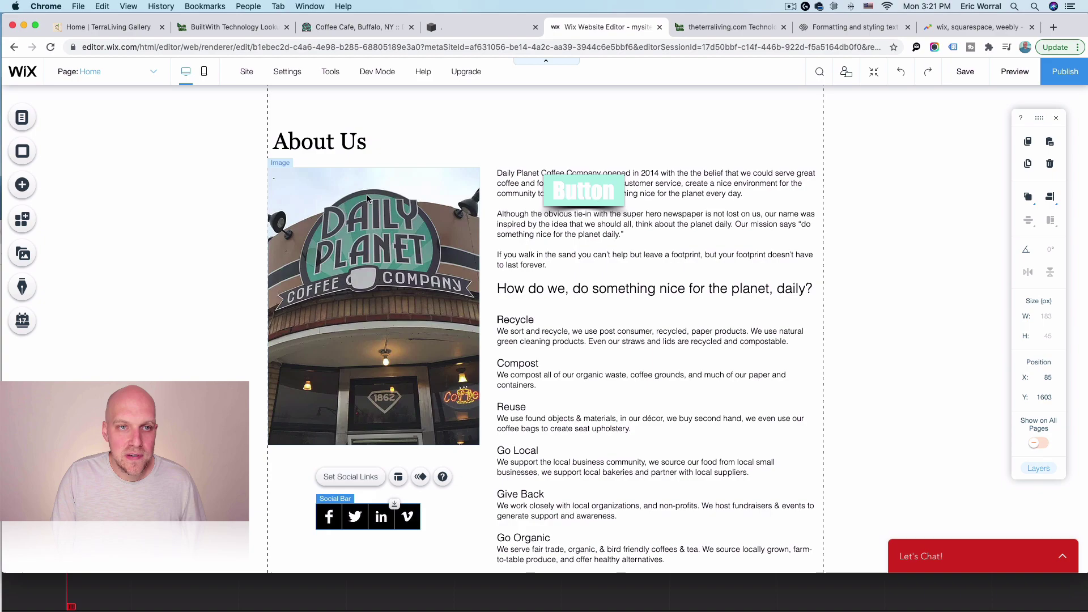
In the Squarespace editor, scroll to About Us and open the Daily Planet Coffee photo's image settings
click(479, 26)
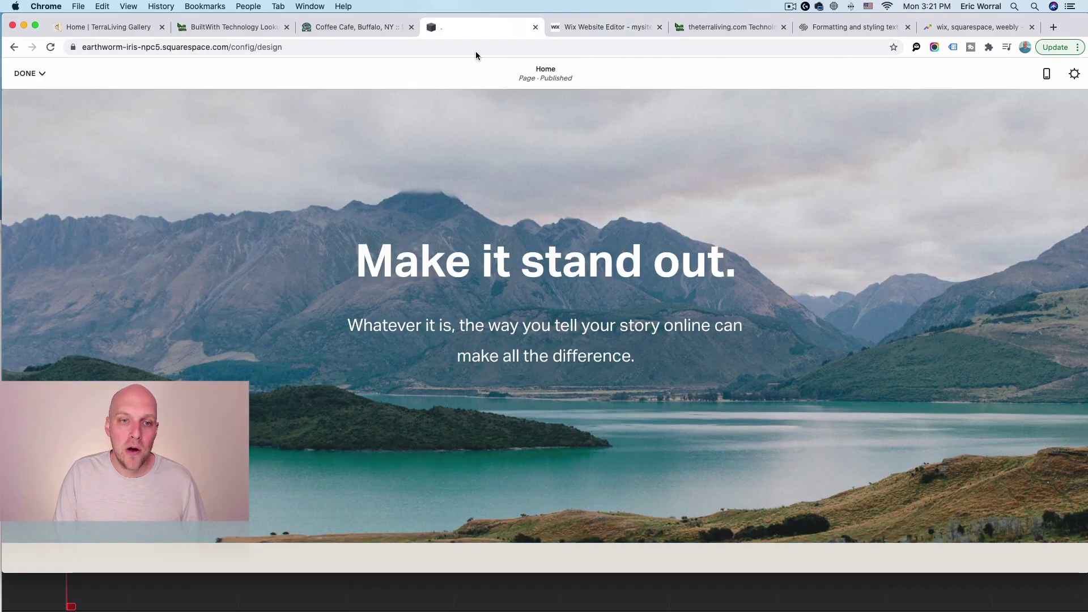
scroll(609, 276, down, 15)
scroll(466, 282, down, 9)
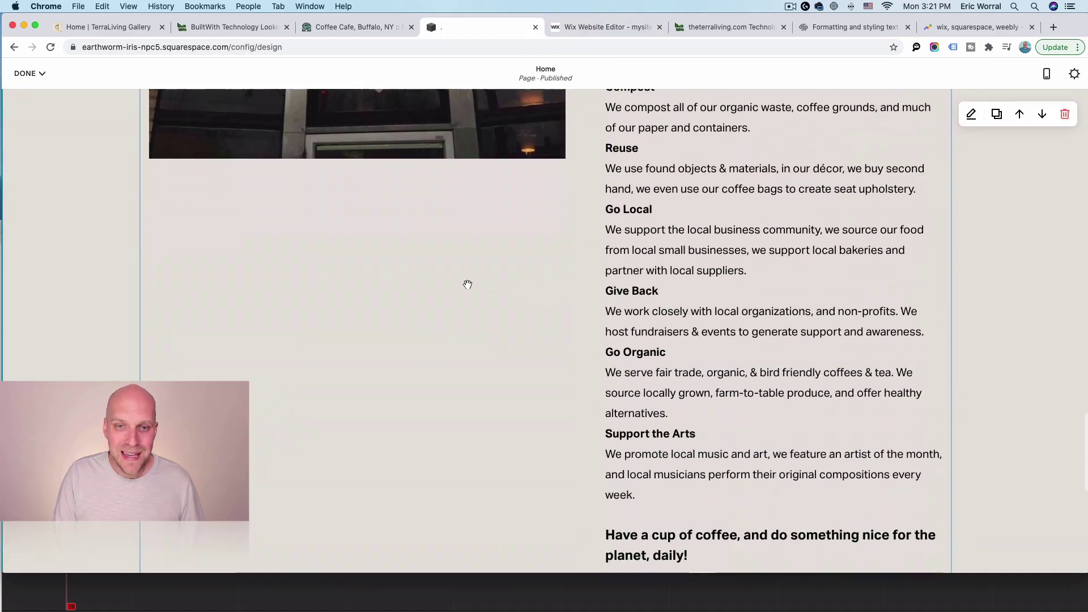
scroll(434, 288, up, 6)
scroll(473, 316, up, 5)
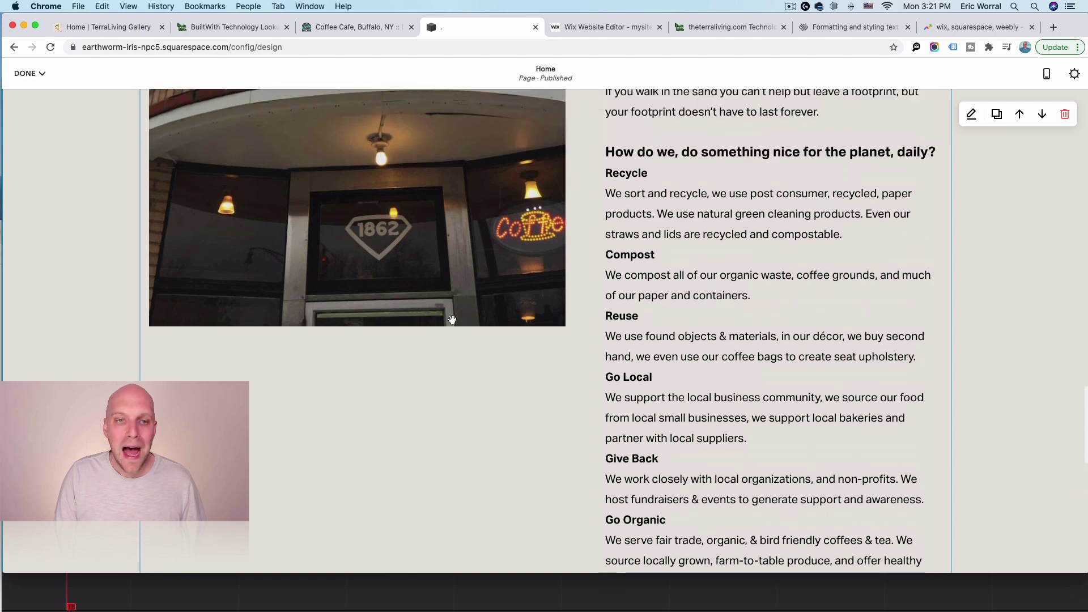
scroll(368, 244, up, 4)
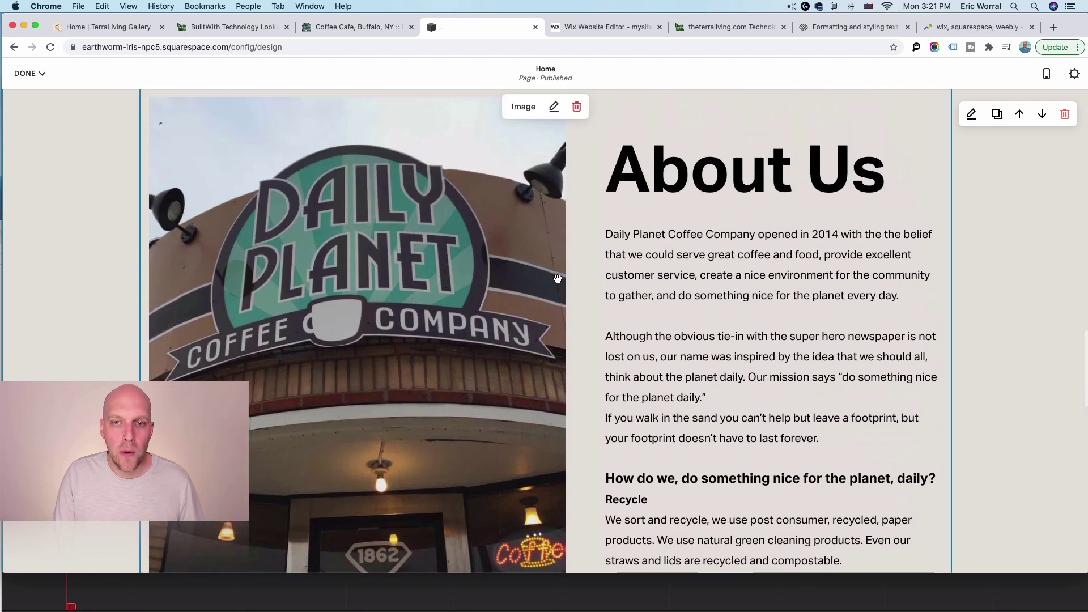
drag(380, 243, 293, 230)
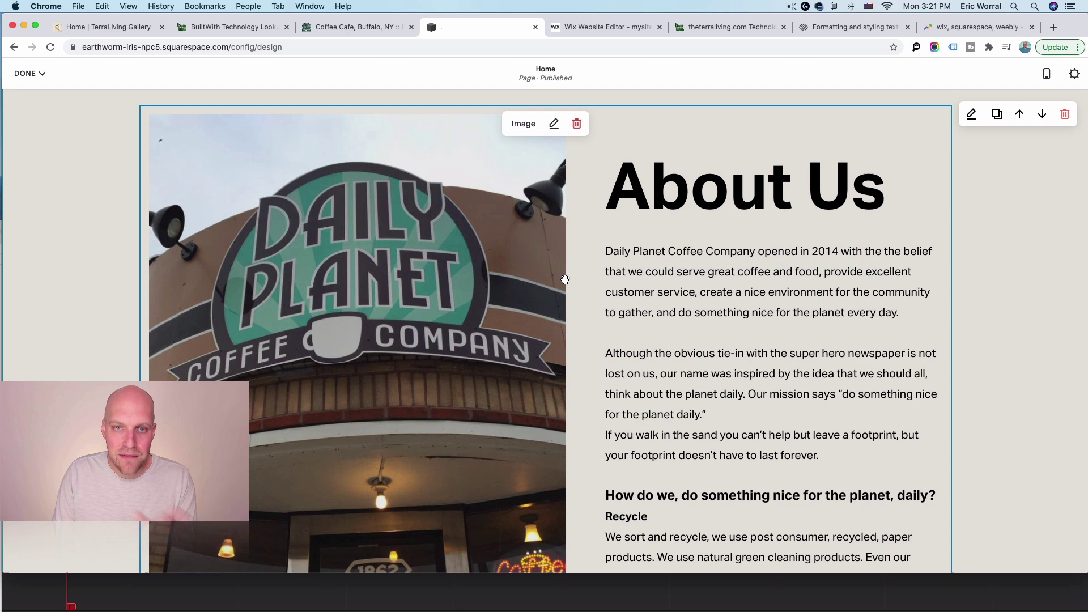
click(554, 124)
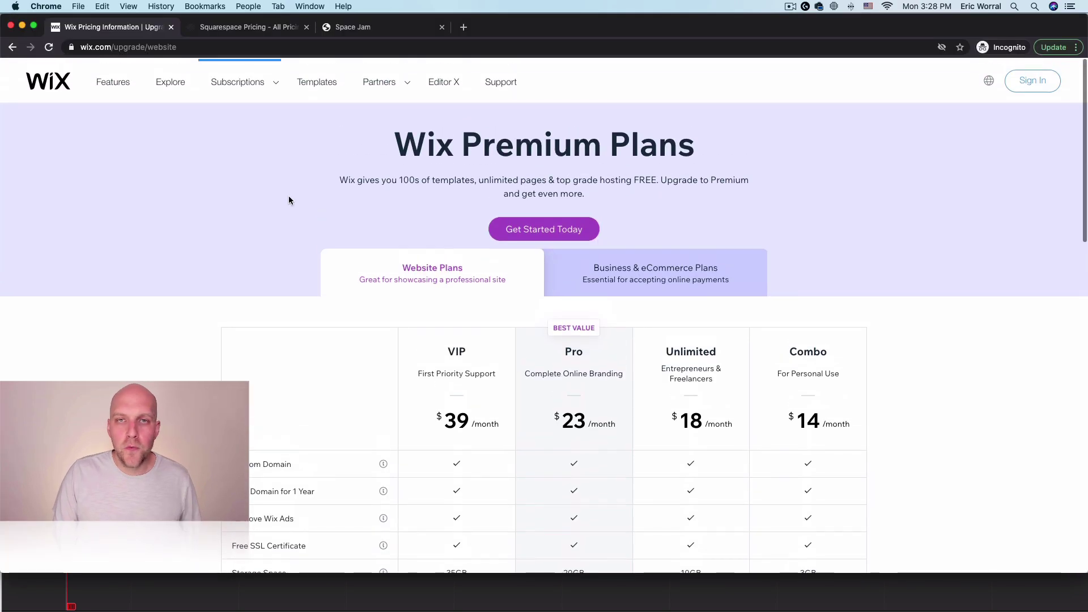
scroll(289, 200, down, 1)
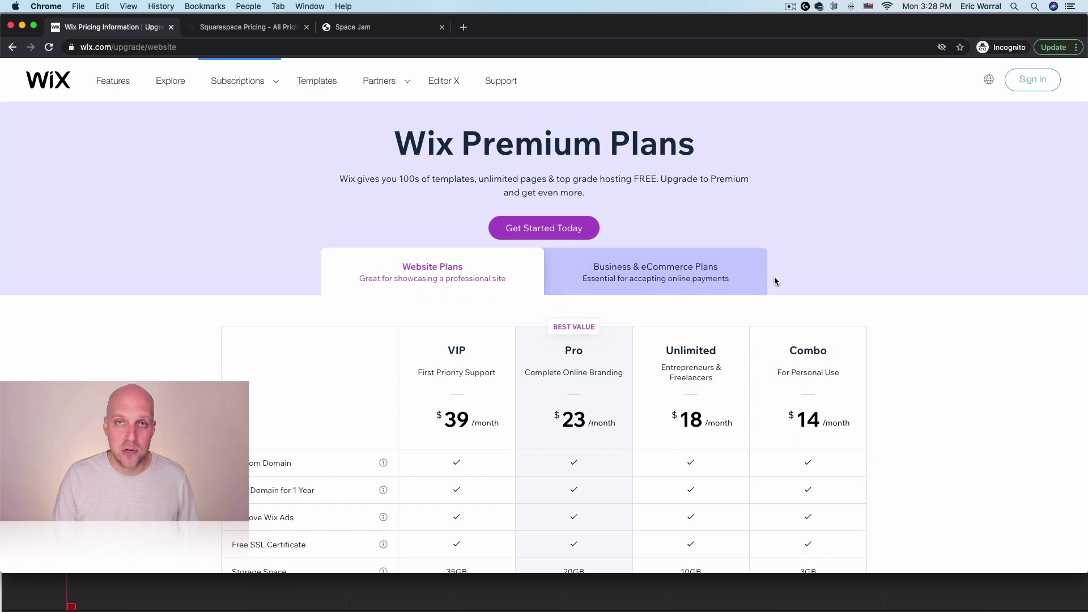
On Wix's Premium Plans page, highlight the $14 Combo plan price
scroll(831, 271, down, 1)
scroll(574, 267, down, 2)
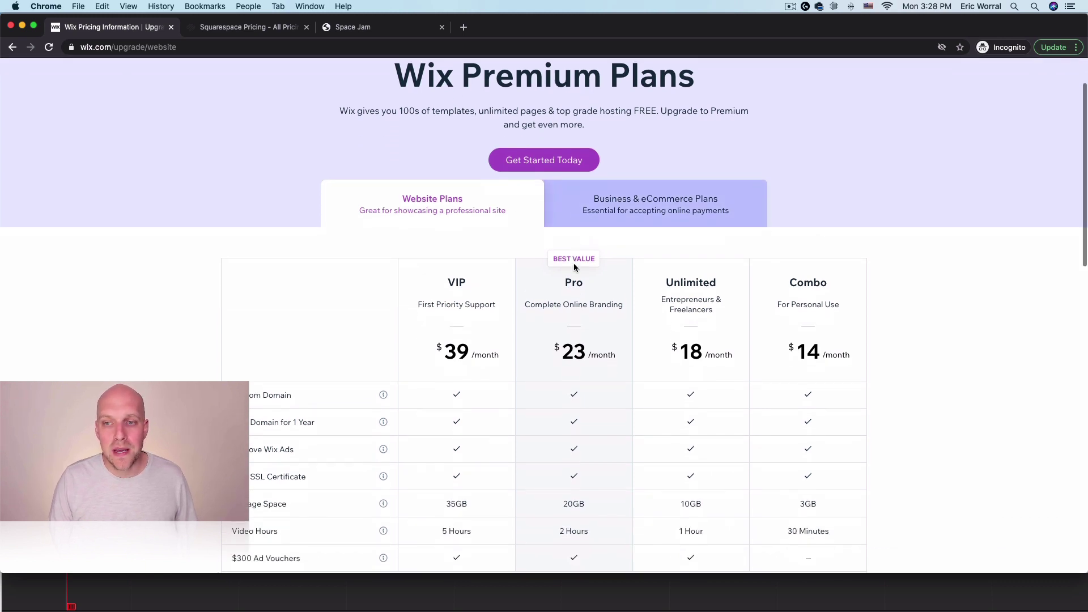
scroll(720, 284, down, 2)
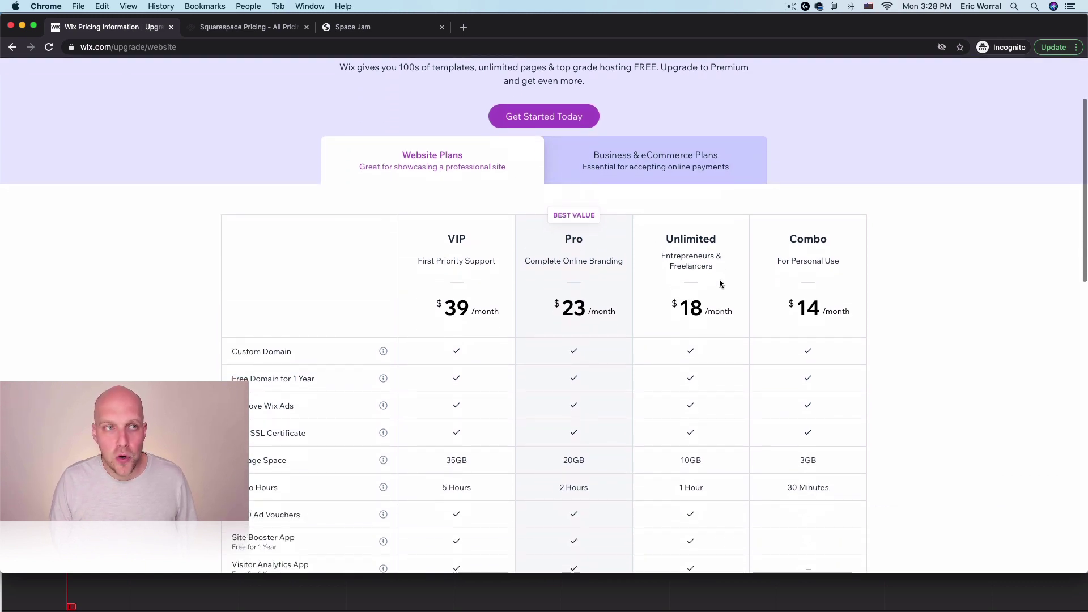
double_click(803, 309)
On Squarespace pricing, highlight the $12 Personal price and compare monthly versus annual billing
click(244, 27)
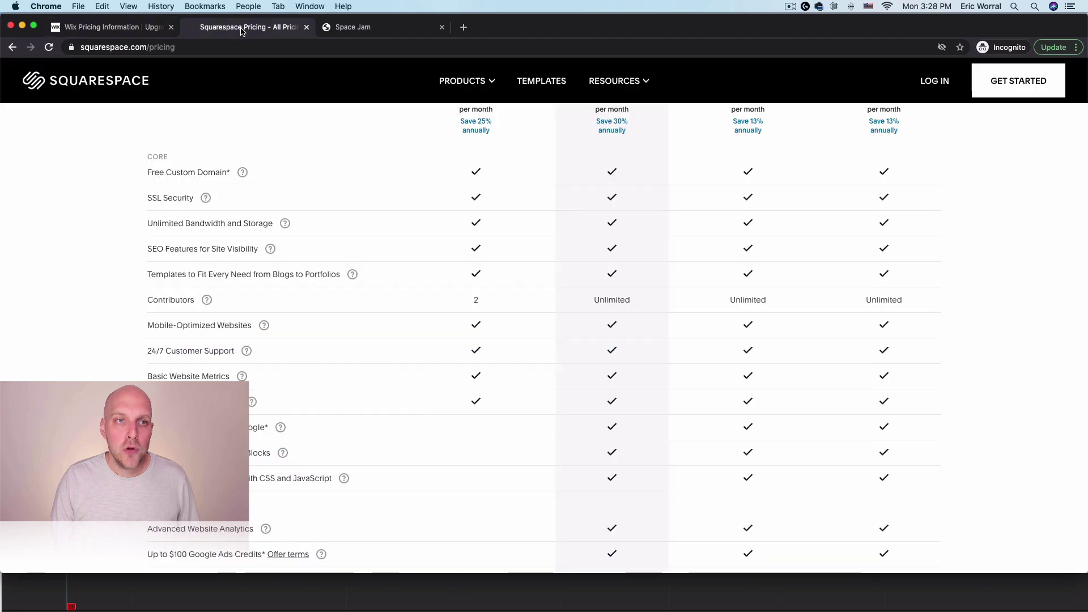
scroll(270, 299, up, 8)
double_click(491, 324)
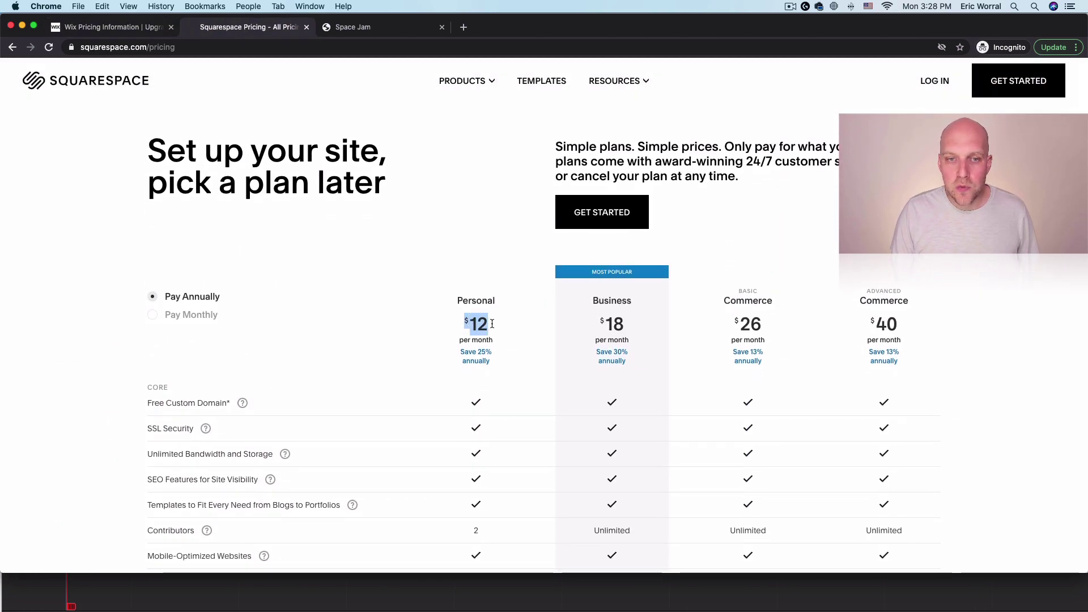
click(161, 317)
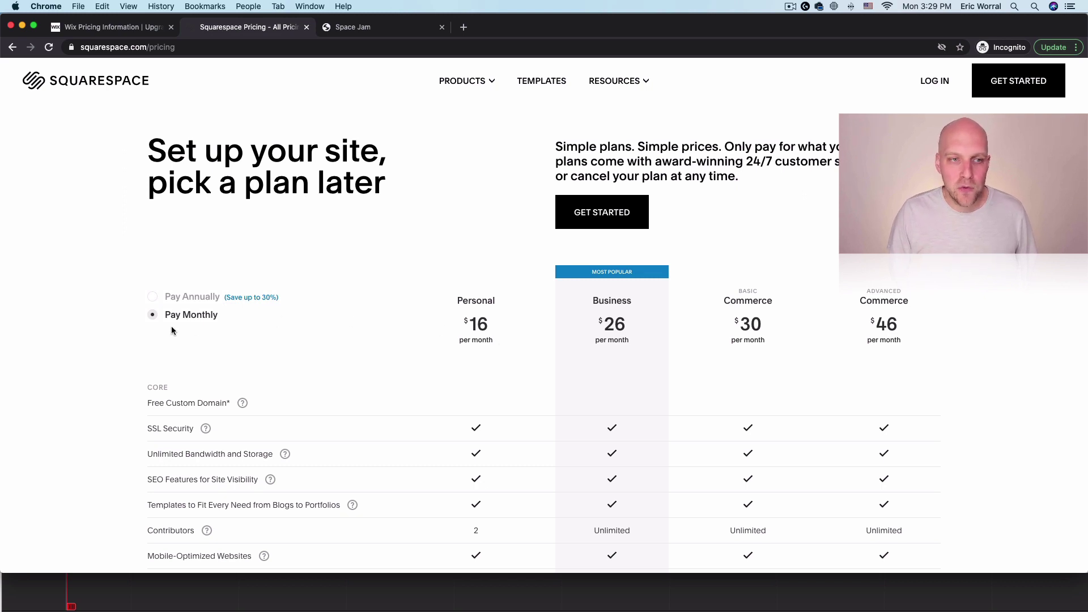
scroll(171, 325, down, 2)
click(187, 251)
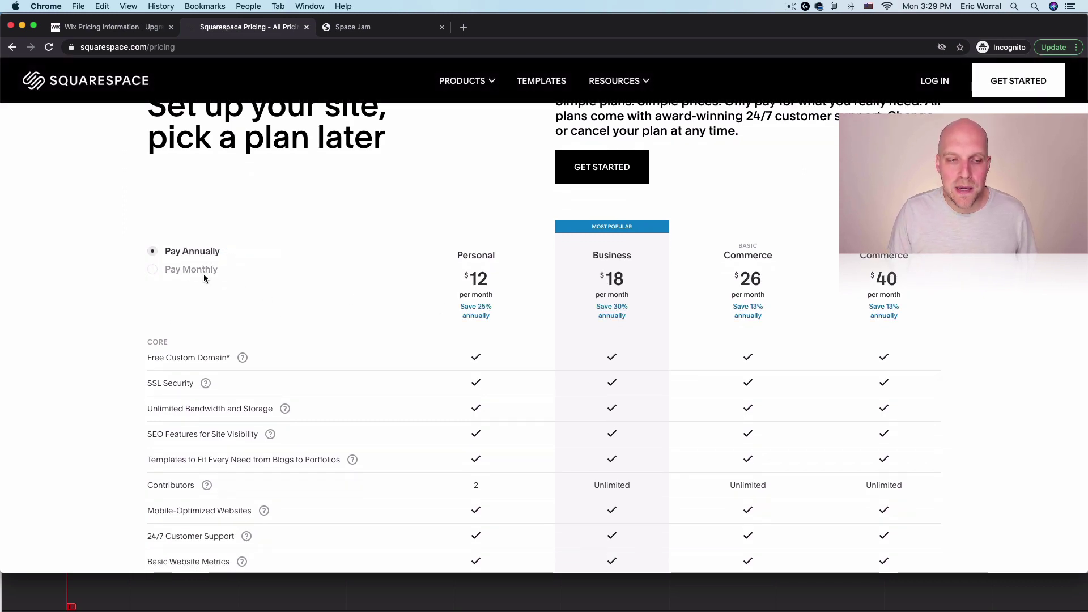
scroll(373, 282, up, 2)
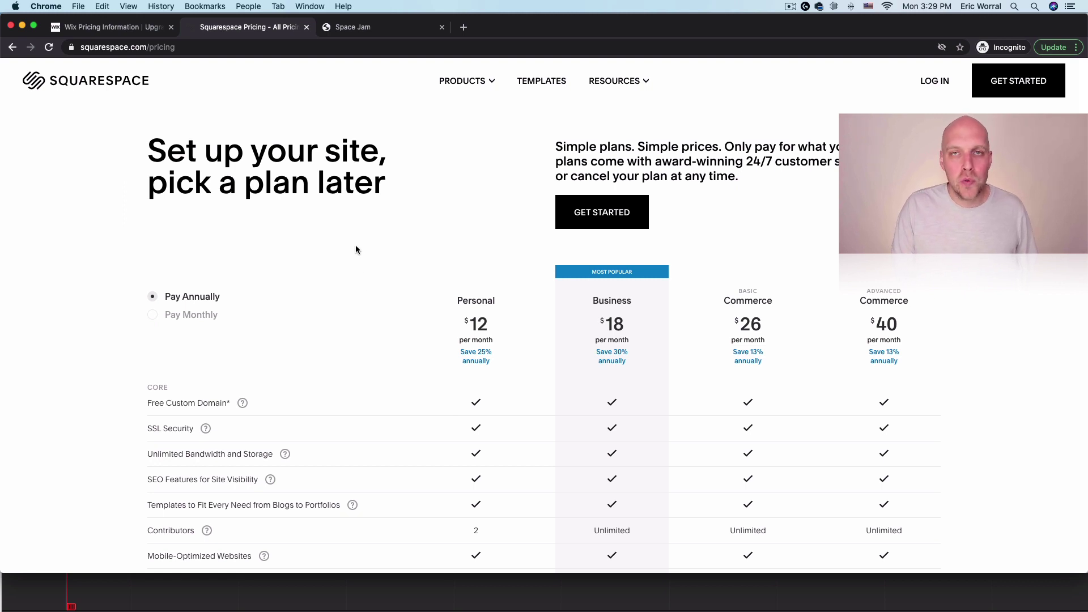
scroll(351, 236, down, 2)
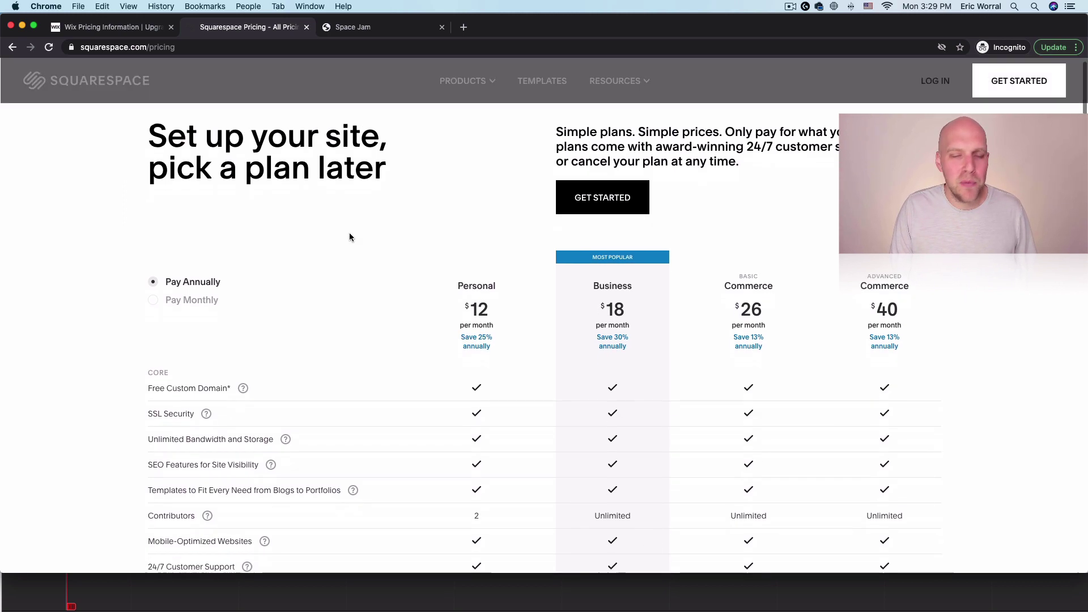
Flip between the Space Jam site and the Squarespace and Wix pricing pages
click(374, 28)
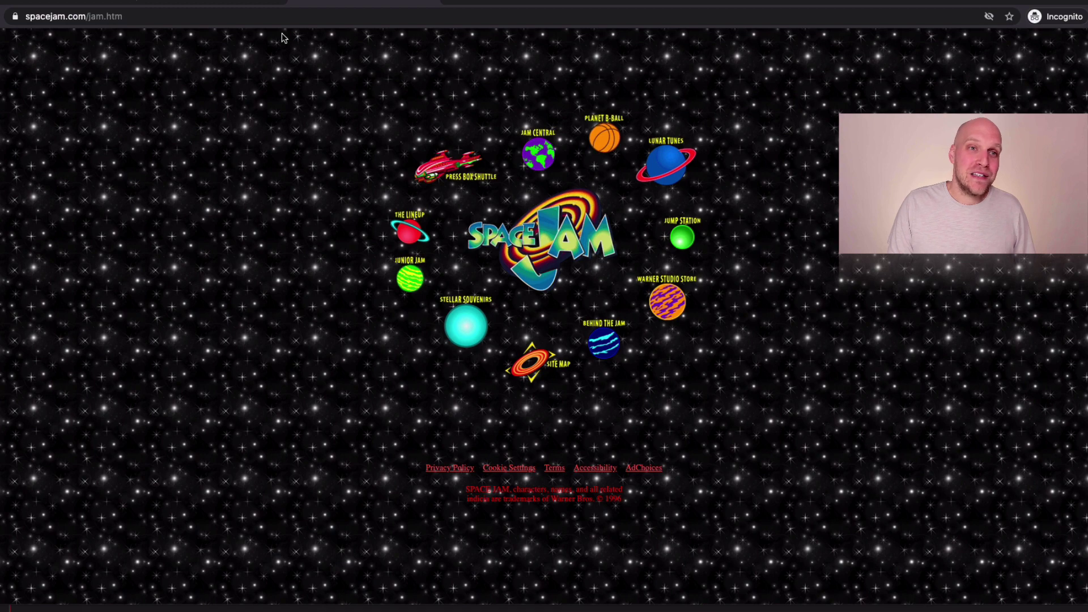
click(216, 3)
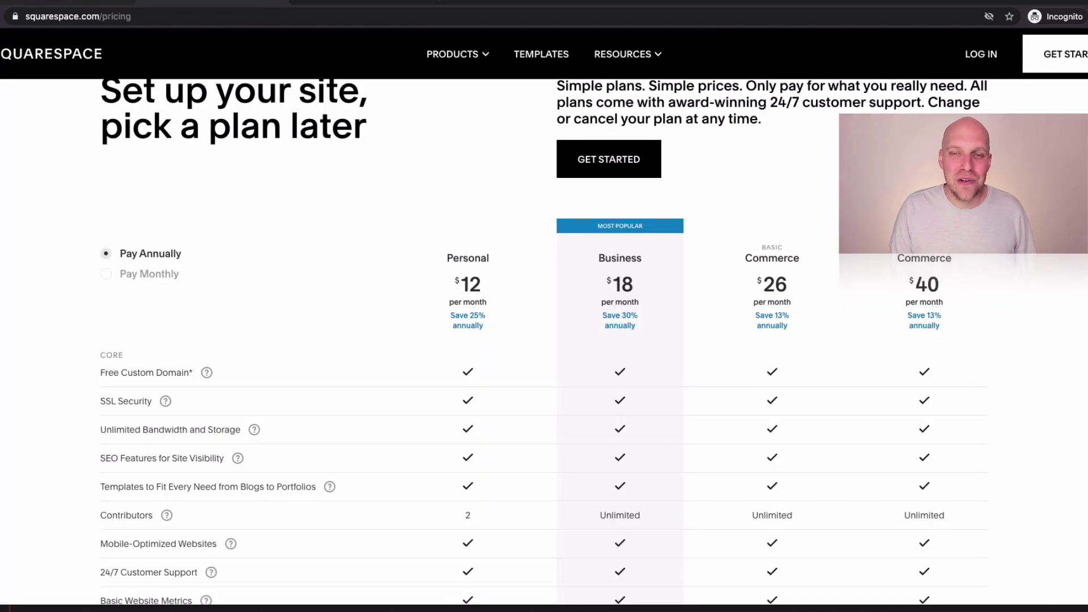
click(32, 2)
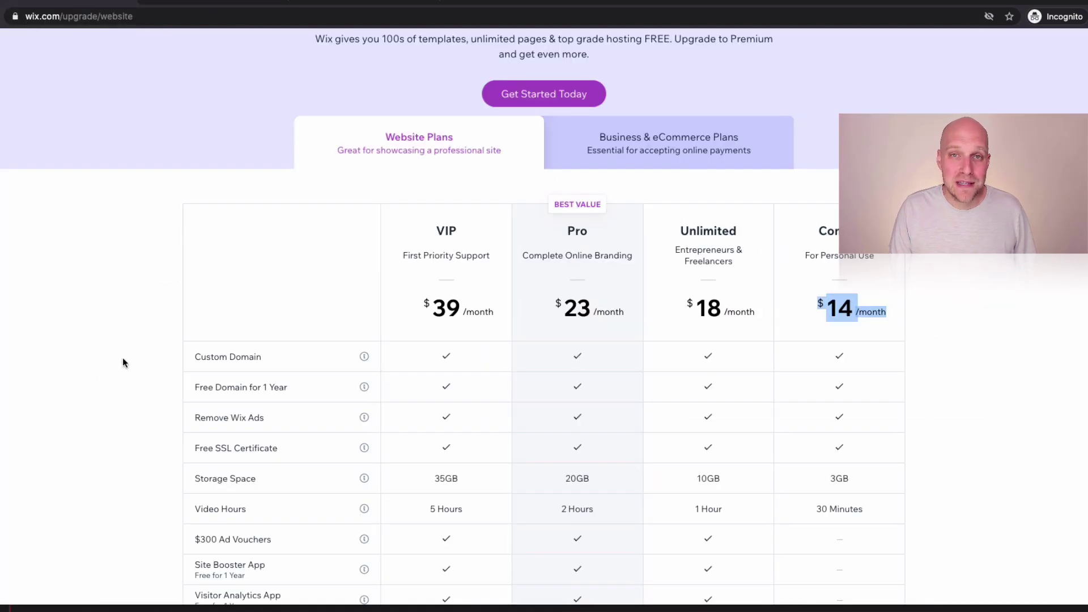
scroll(125, 358, up, 3)
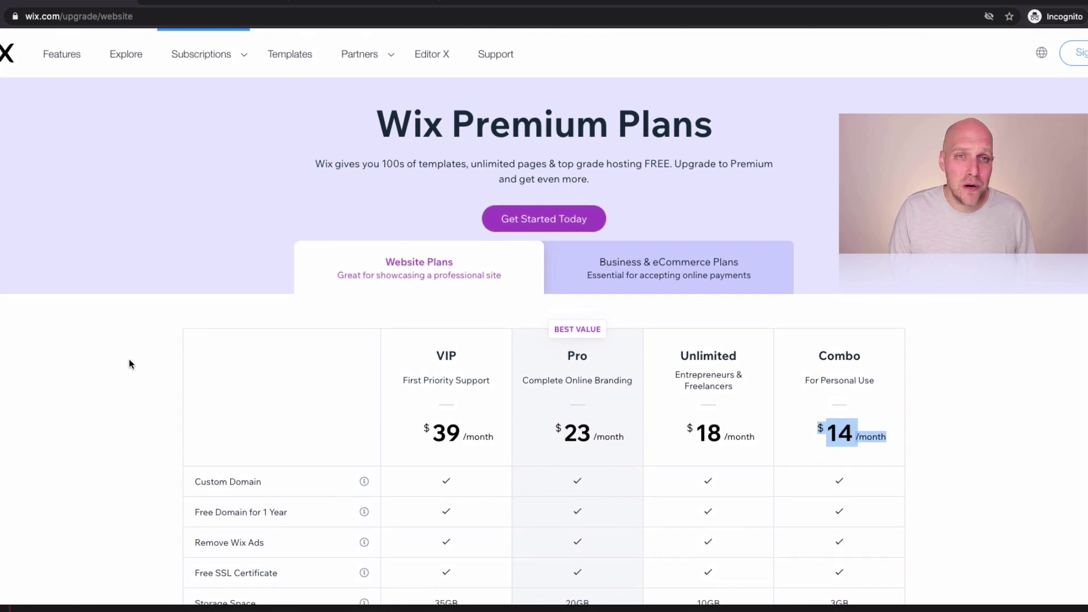
scroll(156, 360, down, 1)
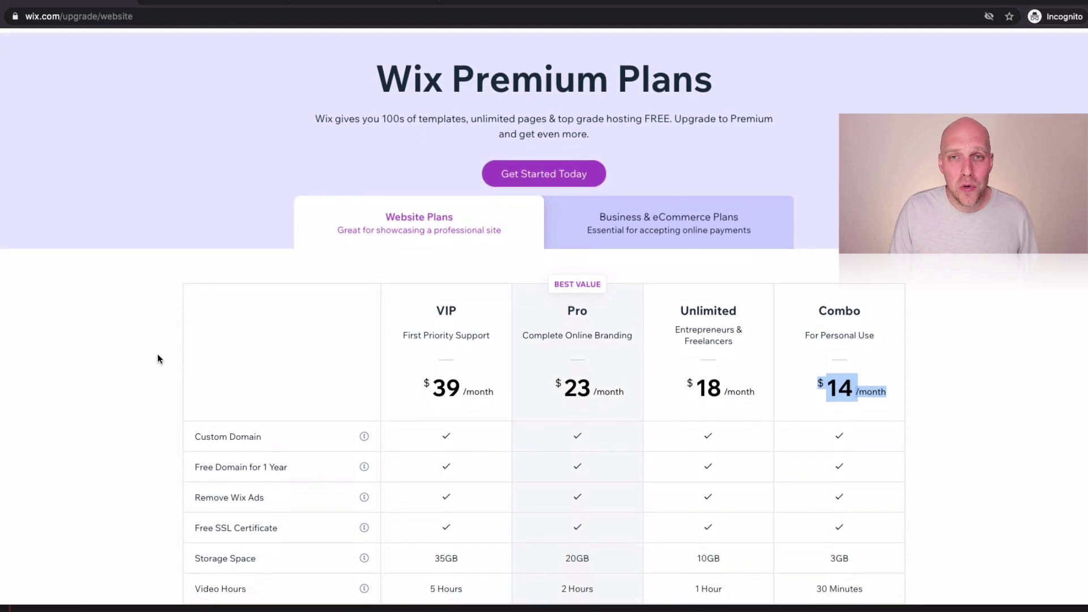
On the Space Jam site, highlight the page address and the 1996 copyright footer
click(367, 1)
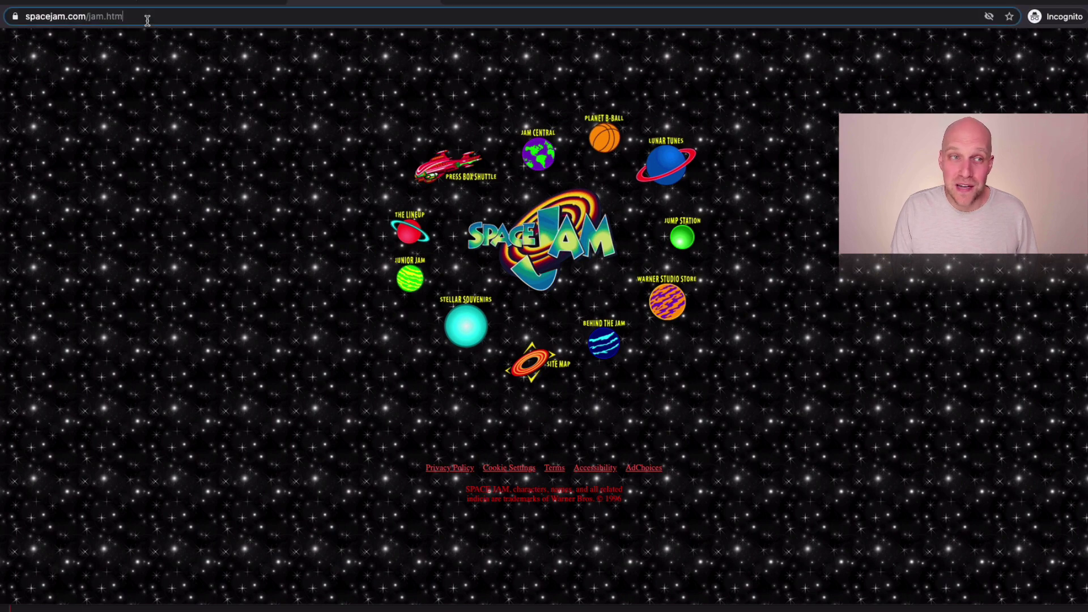
drag(145, 17, 3, 15)
drag(628, 503, 599, 497)
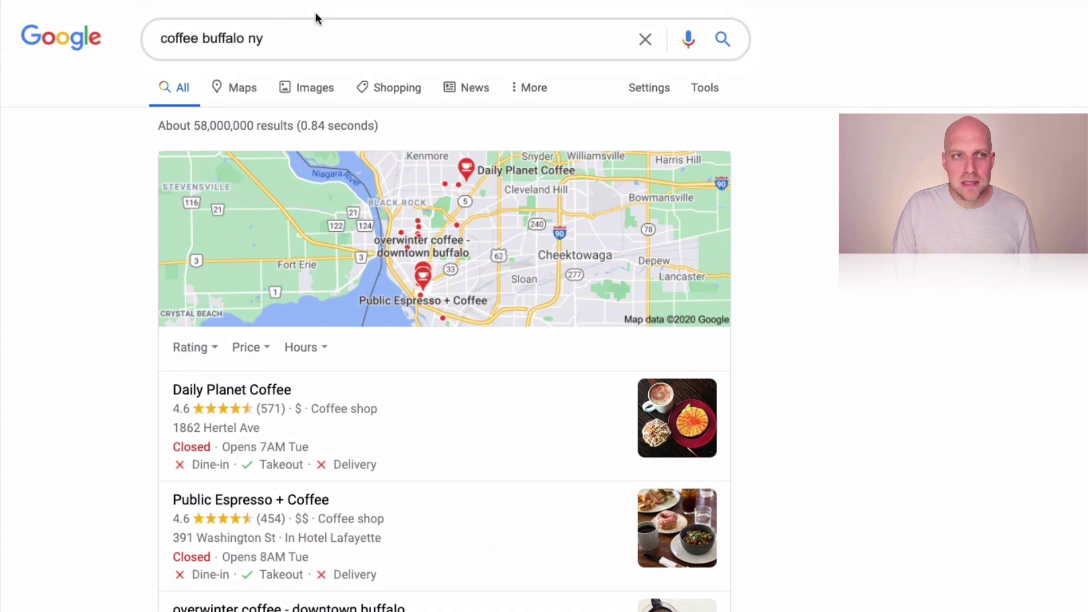
drag(160, 38, 279, 38)
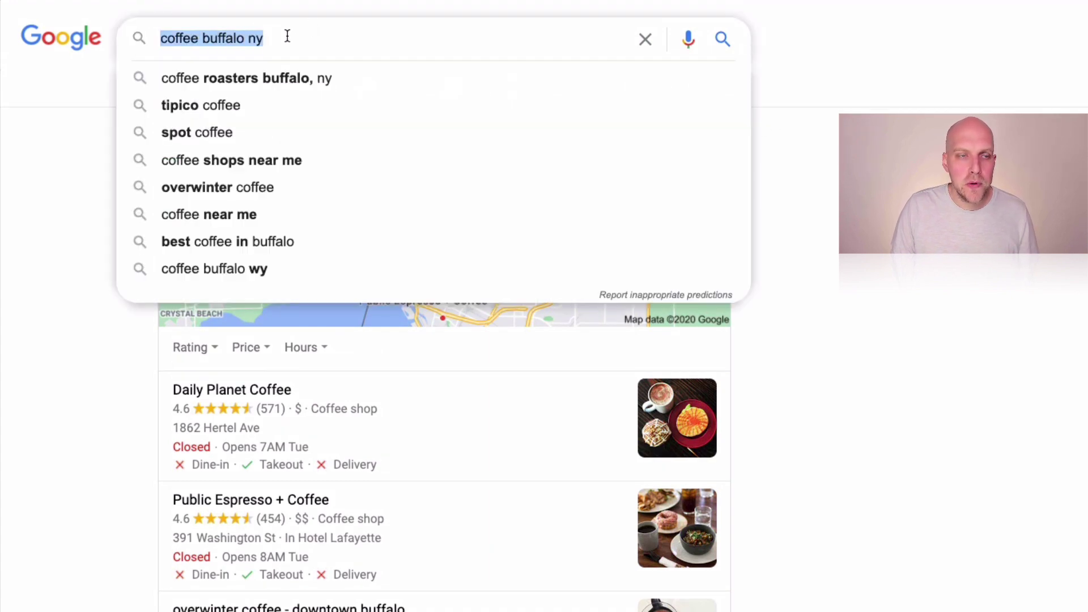
key(Escape)
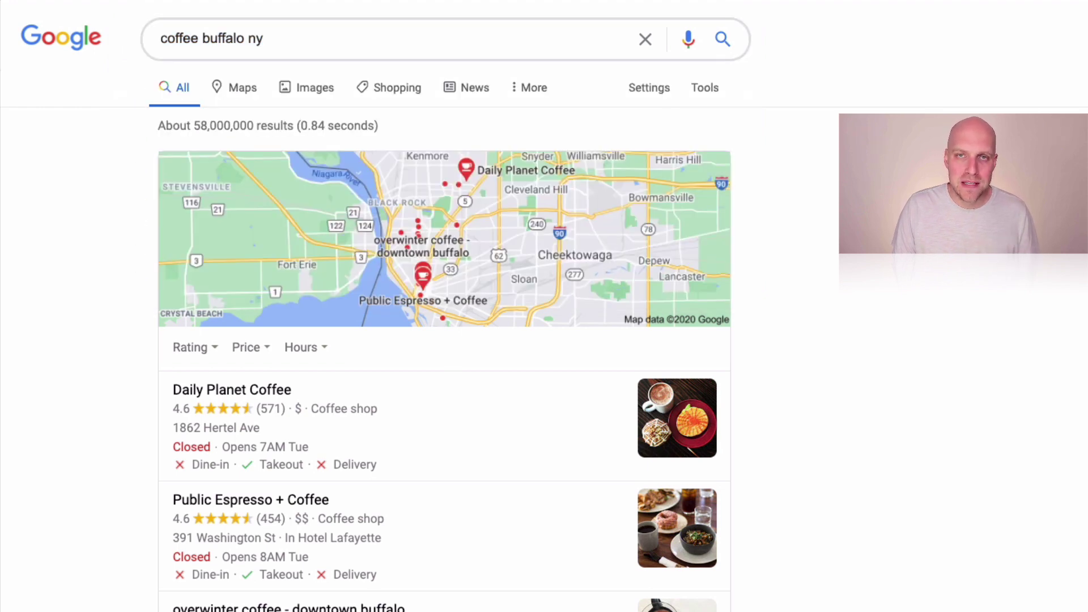
scroll(444, 340, down, 1)
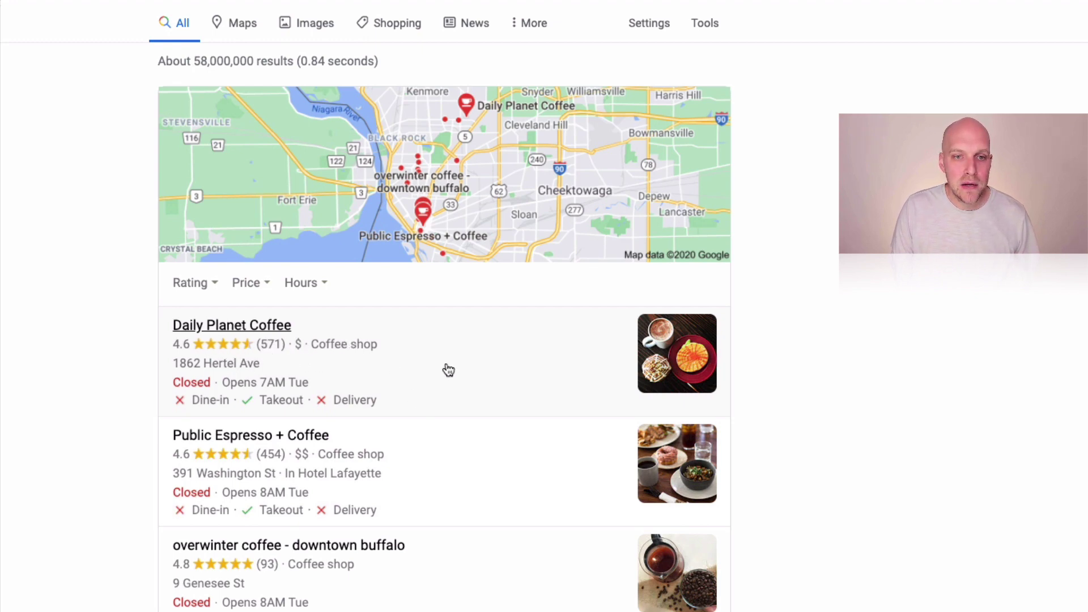
scroll(465, 371, up, 1)
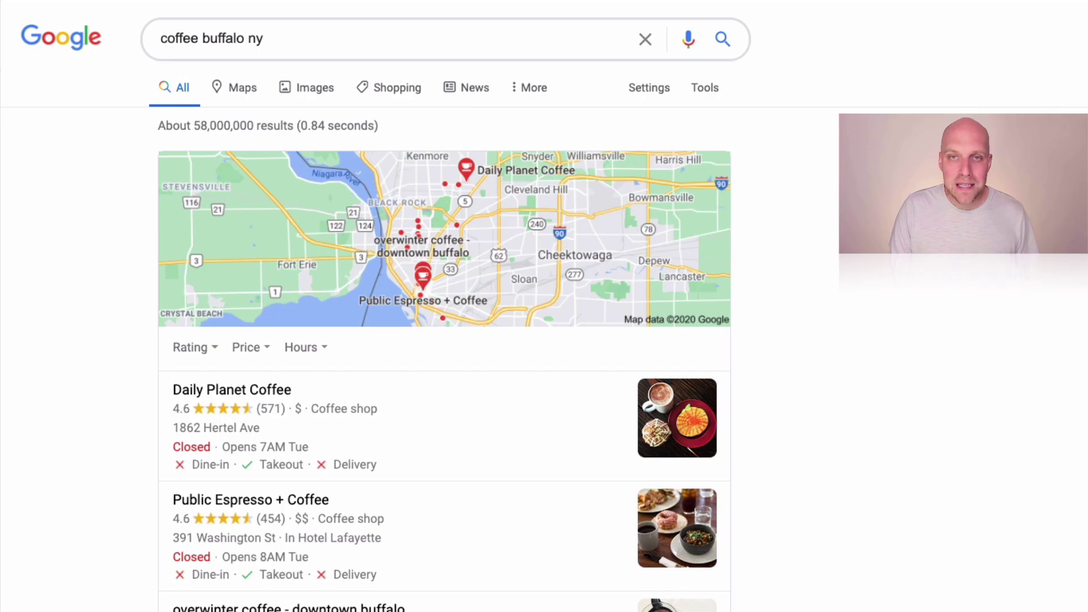
In a new Incognito window, go to google.com/business
key(ctrl+shift+n)
text(b)
key(BackSpace)
key(BackSpace)
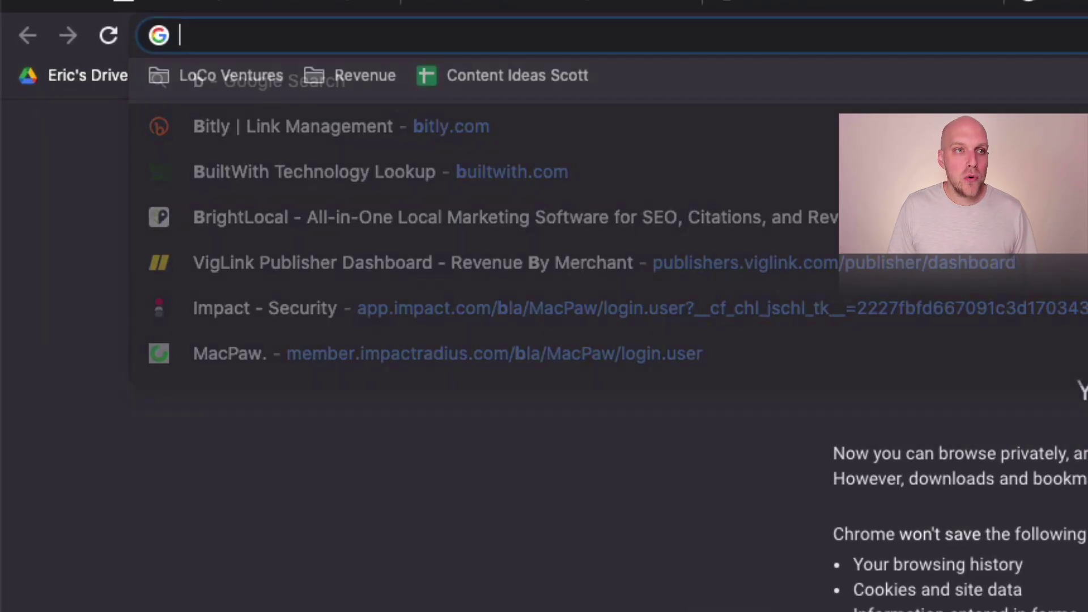
text(google)
key(Right)
key(BackSpace)
key(BackSpace)
key(BackSpace)
key(BackSpace)
key(BackSpace)
key(BackSpace)
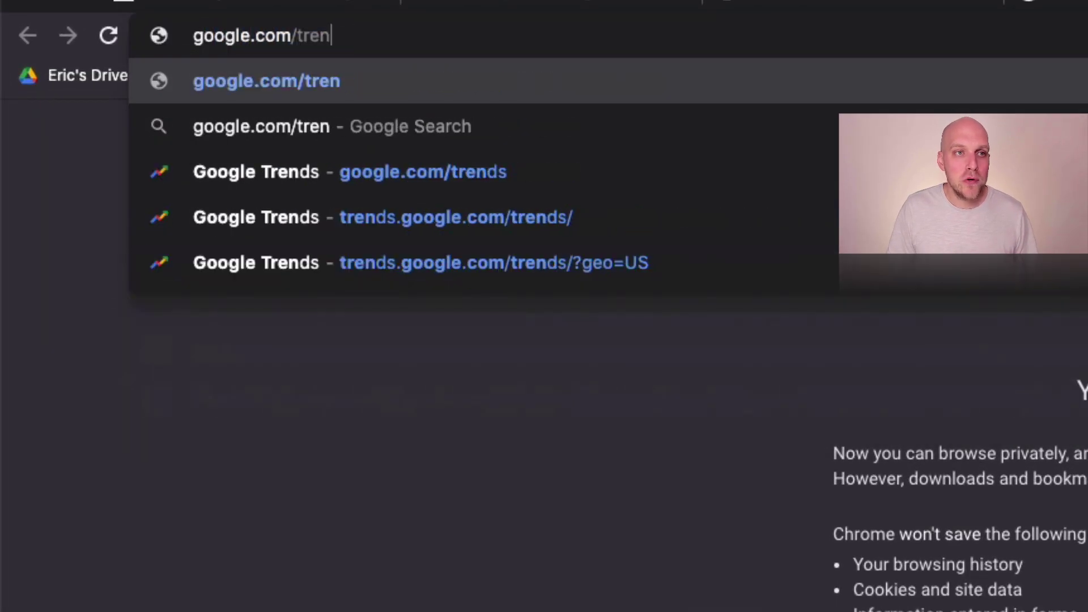
text(business)
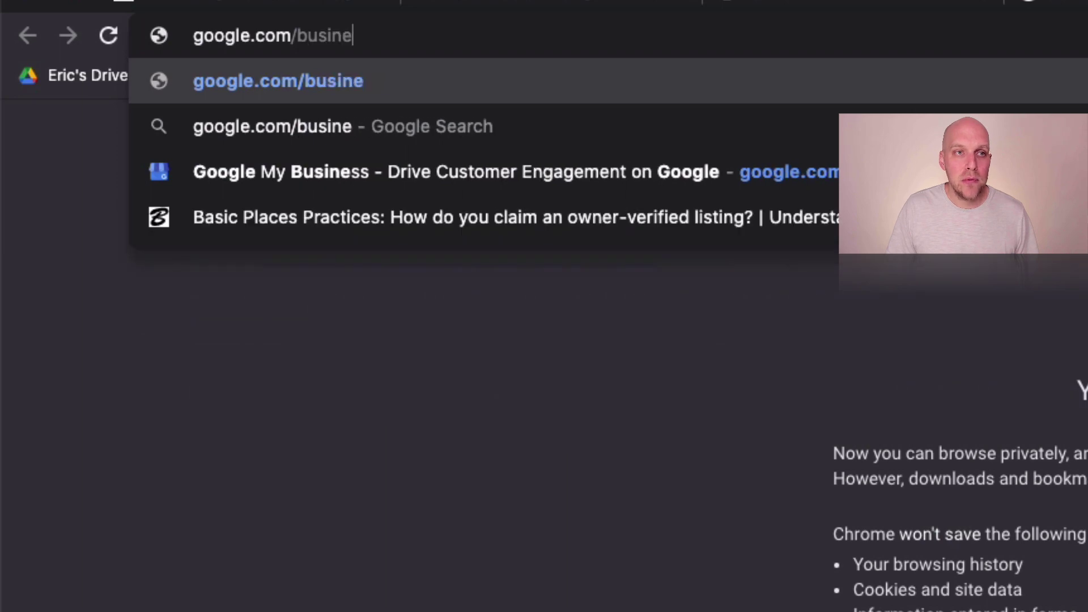
key(Return)
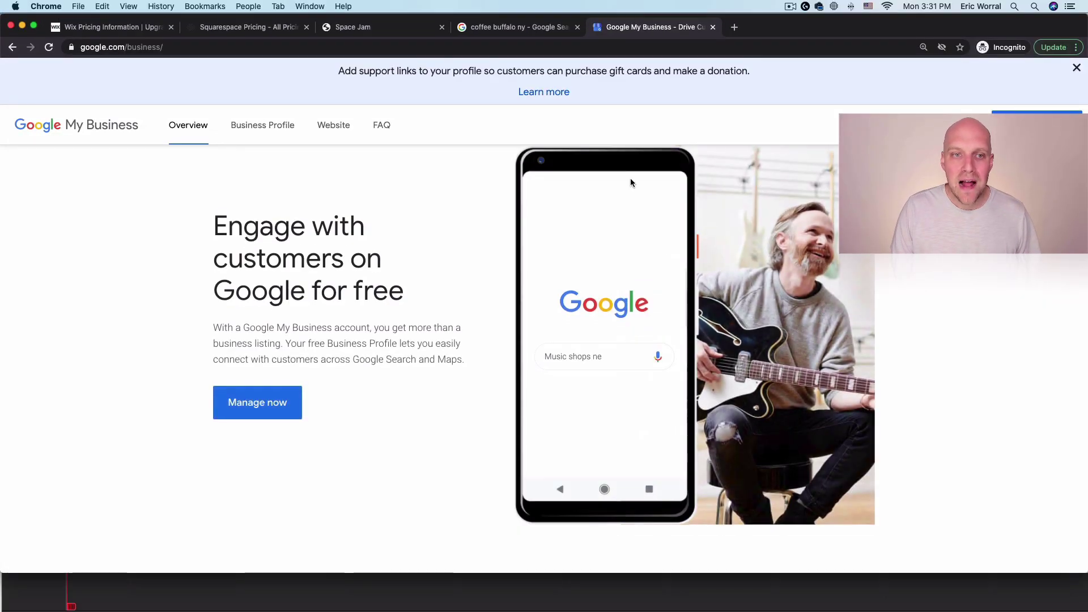